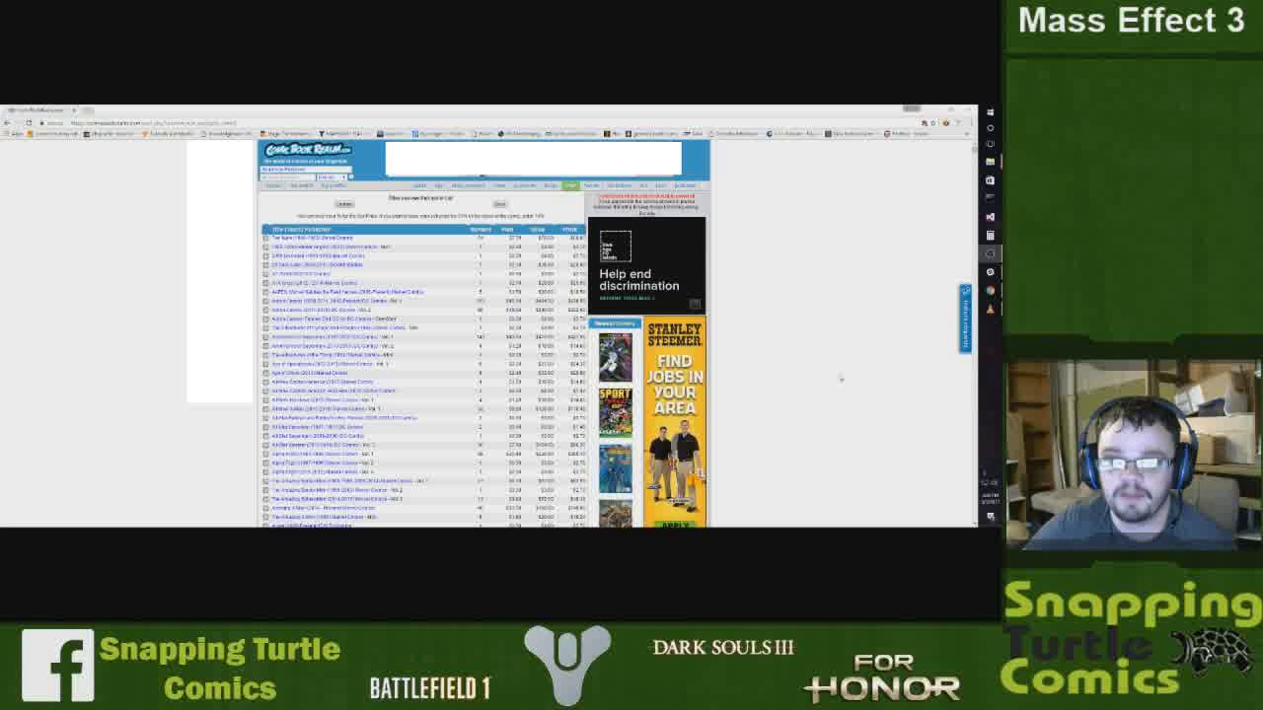
Browse the comic title list from its start down to the titles beginning with F
{"action": "left_click", "coordinate": [784, 329]}
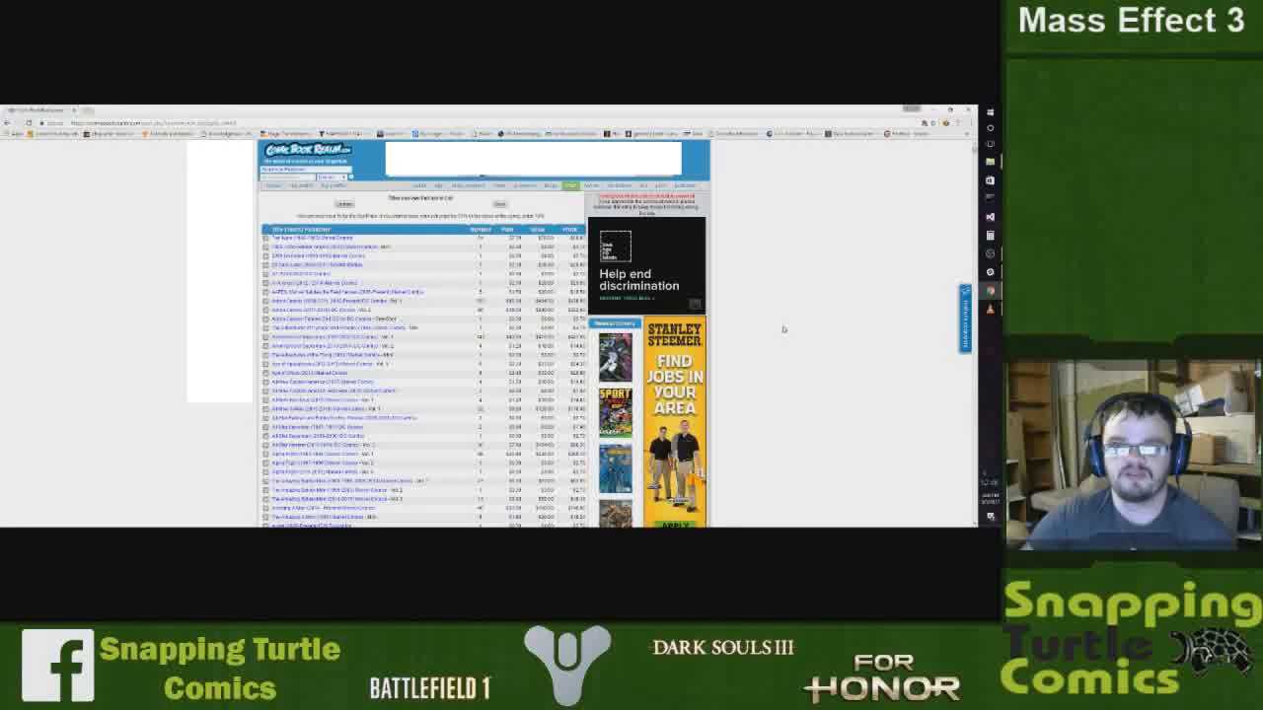
{"action": "scroll", "coordinate": [785, 326], "scroll_direction": "down", "scroll_amount": 2}
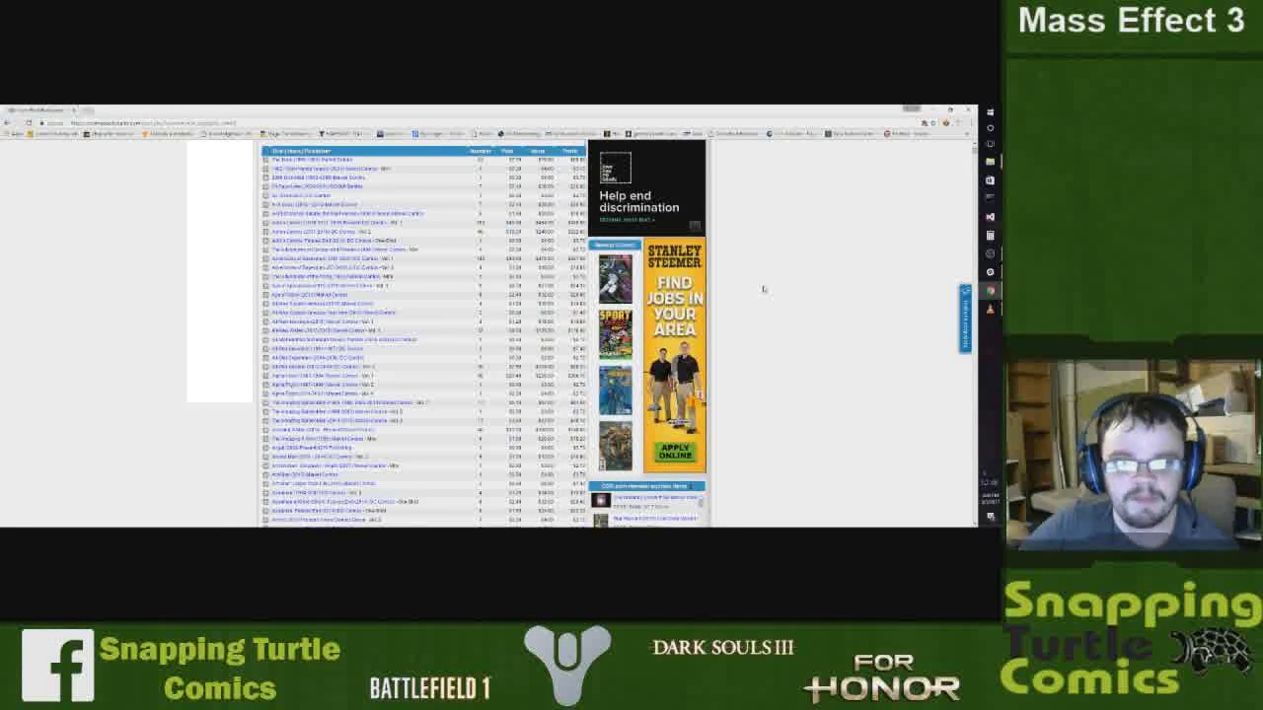
{"action": "scroll", "coordinate": [744, 299], "scroll_direction": "down", "scroll_amount": 3}
{"action": "scroll", "coordinate": [801, 290], "scroll_direction": "down", "scroll_amount": 7}
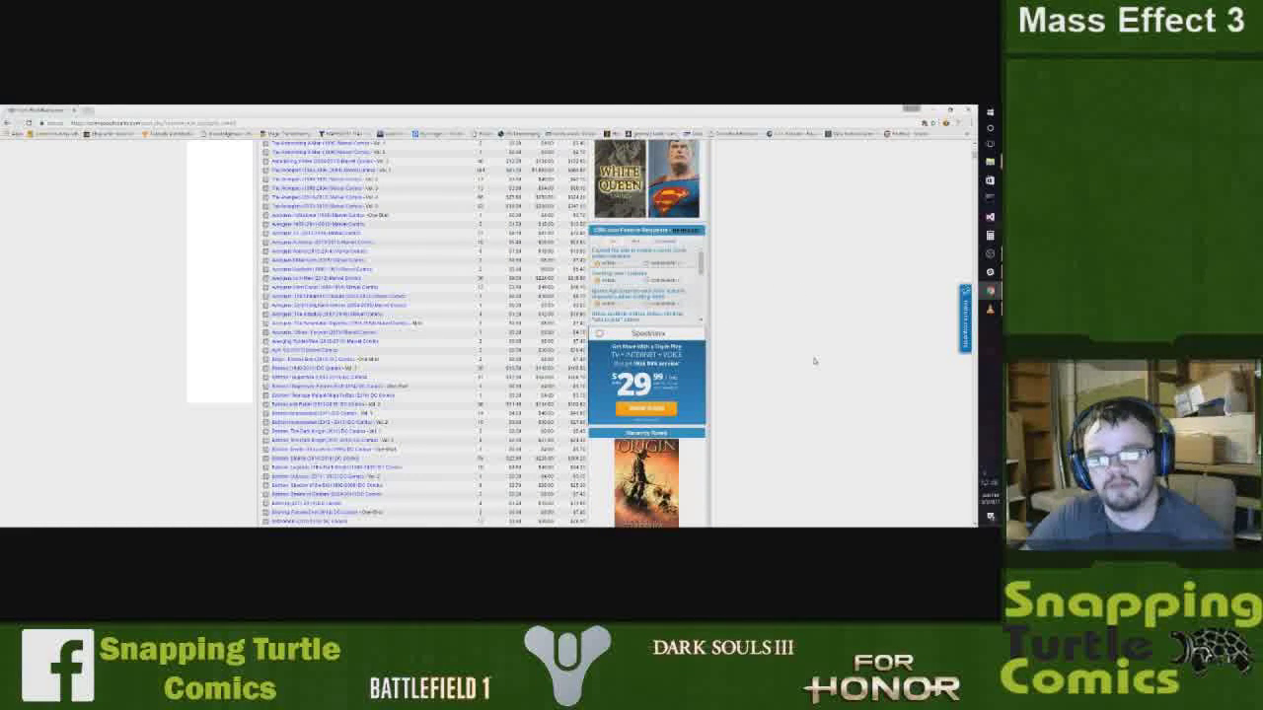
{"action": "scroll", "coordinate": [755, 274], "scroll_direction": "down", "scroll_amount": 2}
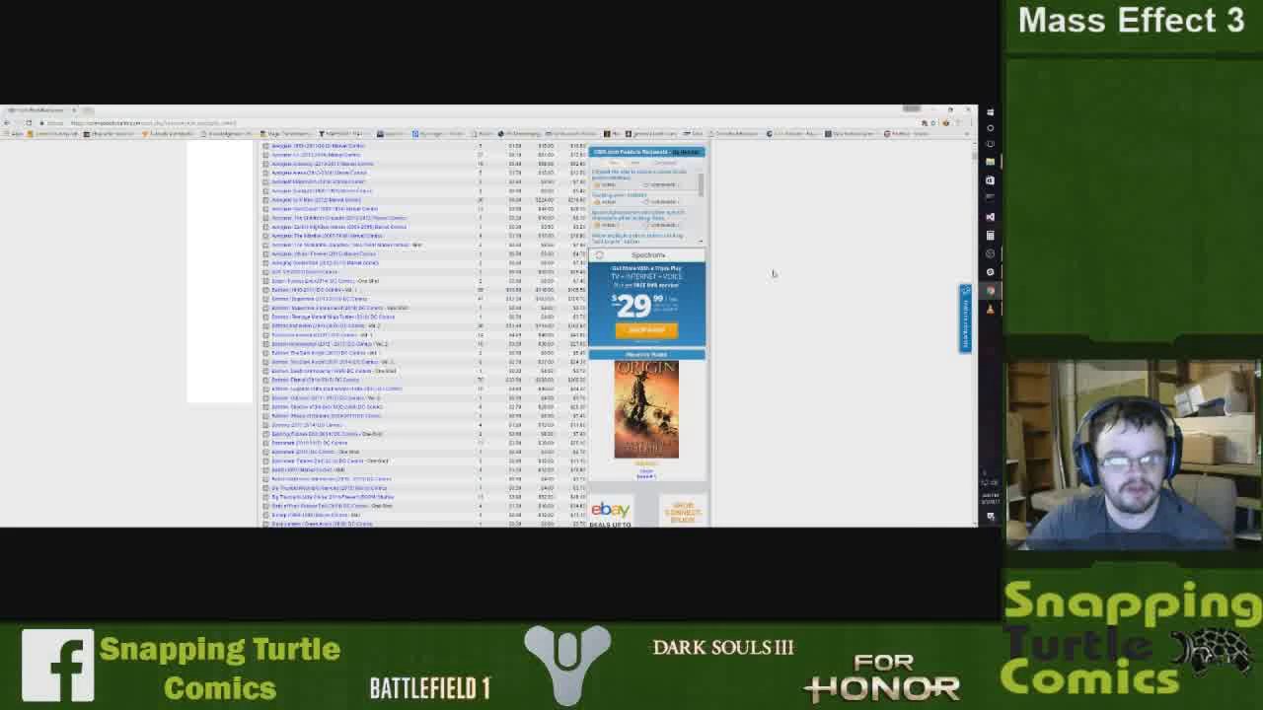
{"action": "scroll", "coordinate": [775, 335], "scroll_direction": "down", "scroll_amount": 5}
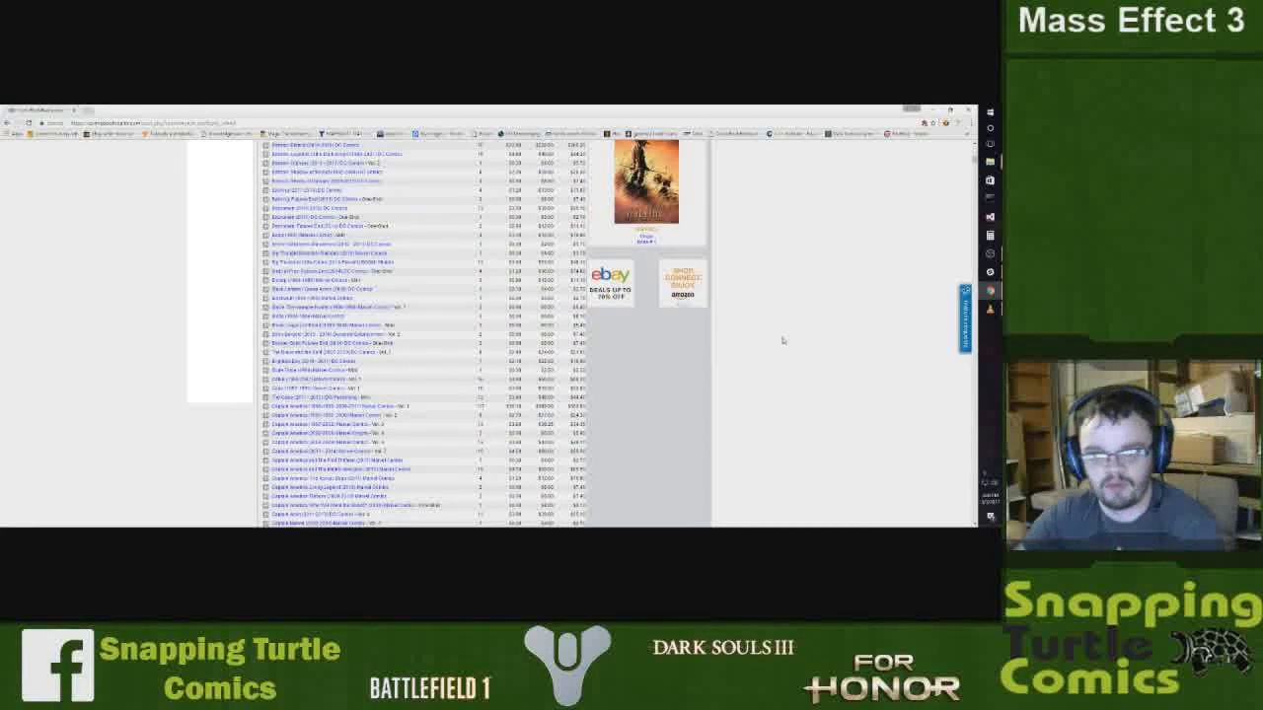
{"action": "scroll", "coordinate": [795, 321], "scroll_direction": "down", "scroll_amount": 2}
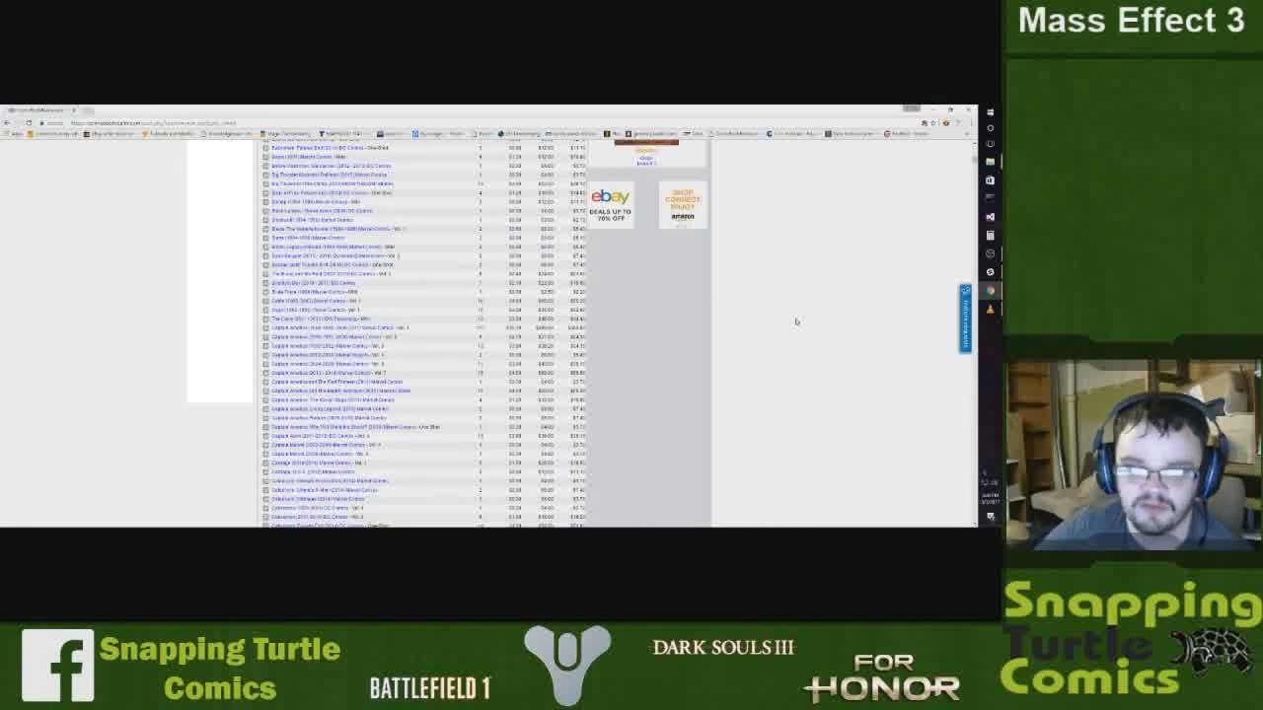
{"action": "scroll", "coordinate": [771, 296], "scroll_direction": "down", "scroll_amount": 12}
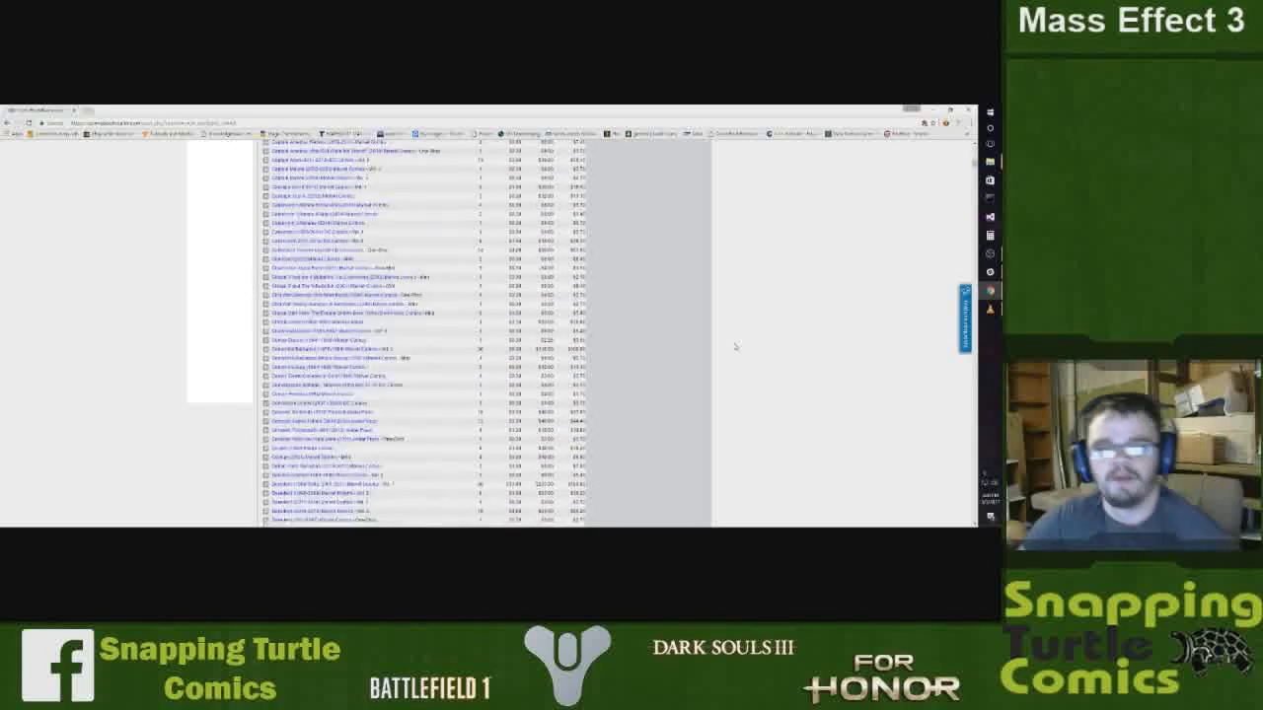
{"action": "scroll", "coordinate": [733, 339], "scroll_direction": "down", "scroll_amount": 10}
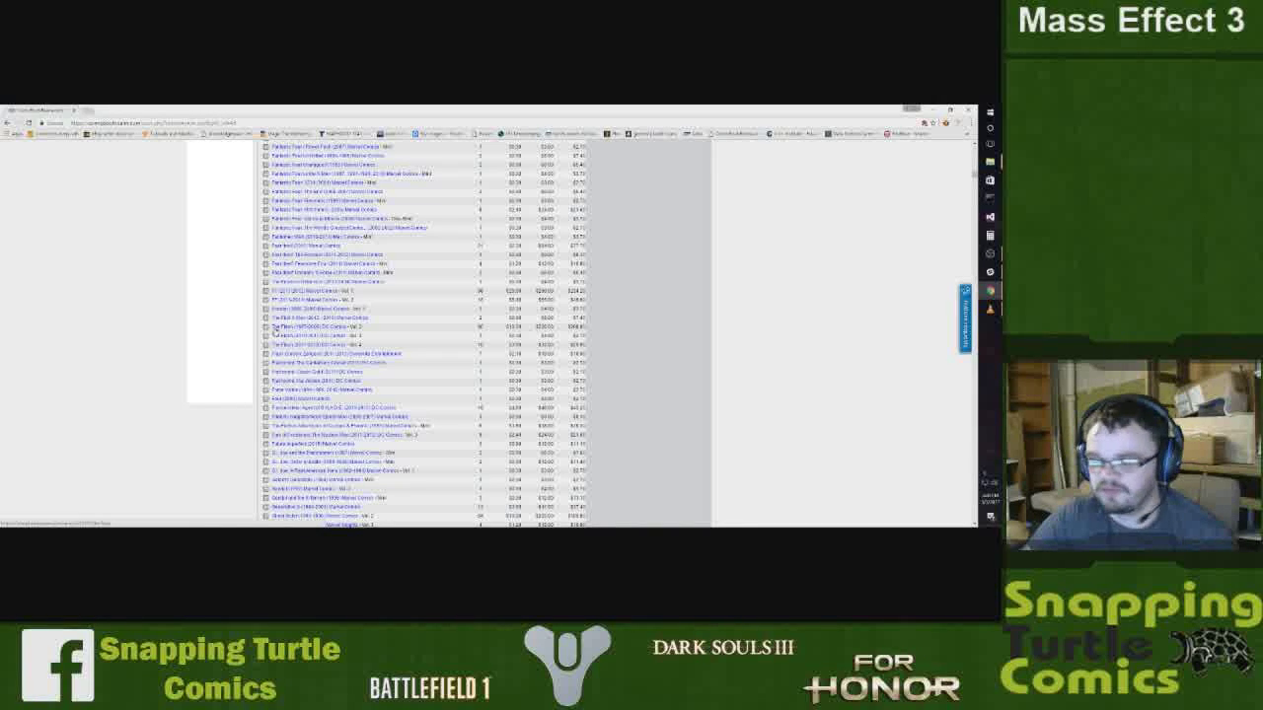
Expand the DC series The Flash Vol. 2, examine its individual issue rows, and collapse the series again
{"action": "left_click", "coordinate": [274, 330]}
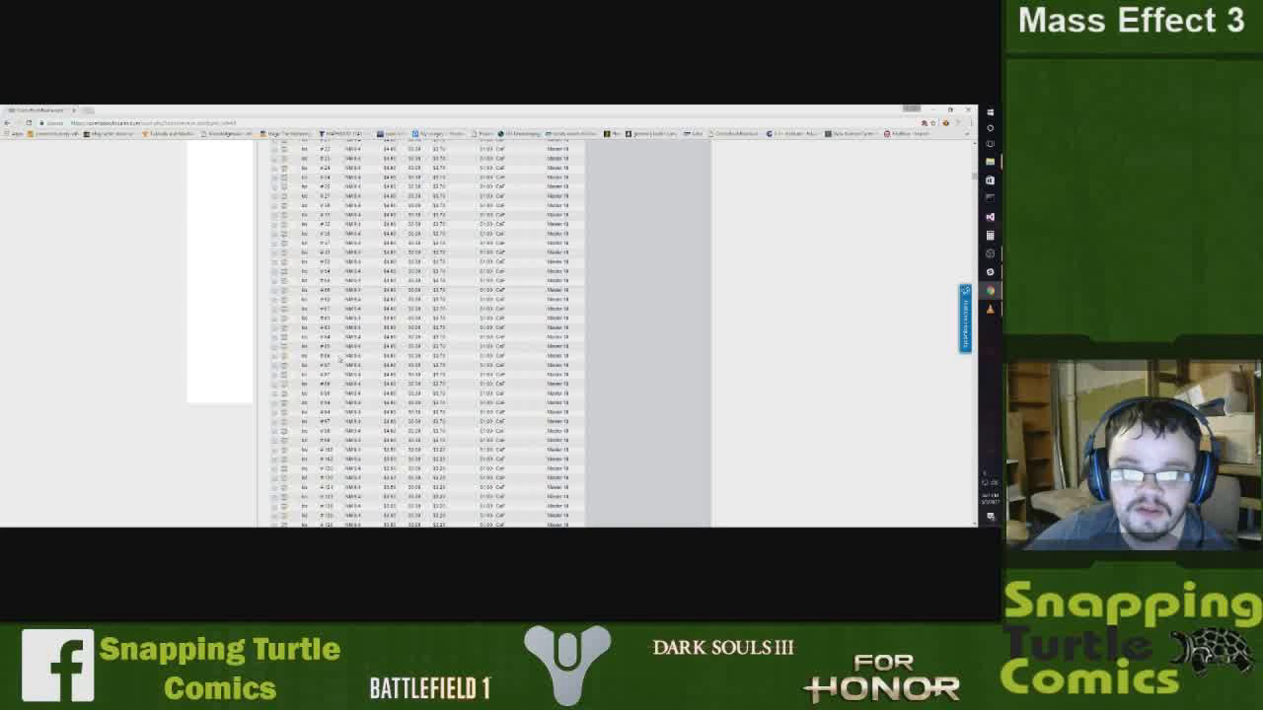
{"action": "left_click_drag", "start_coordinate": [322, 327], "coordinate": [573, 328]}
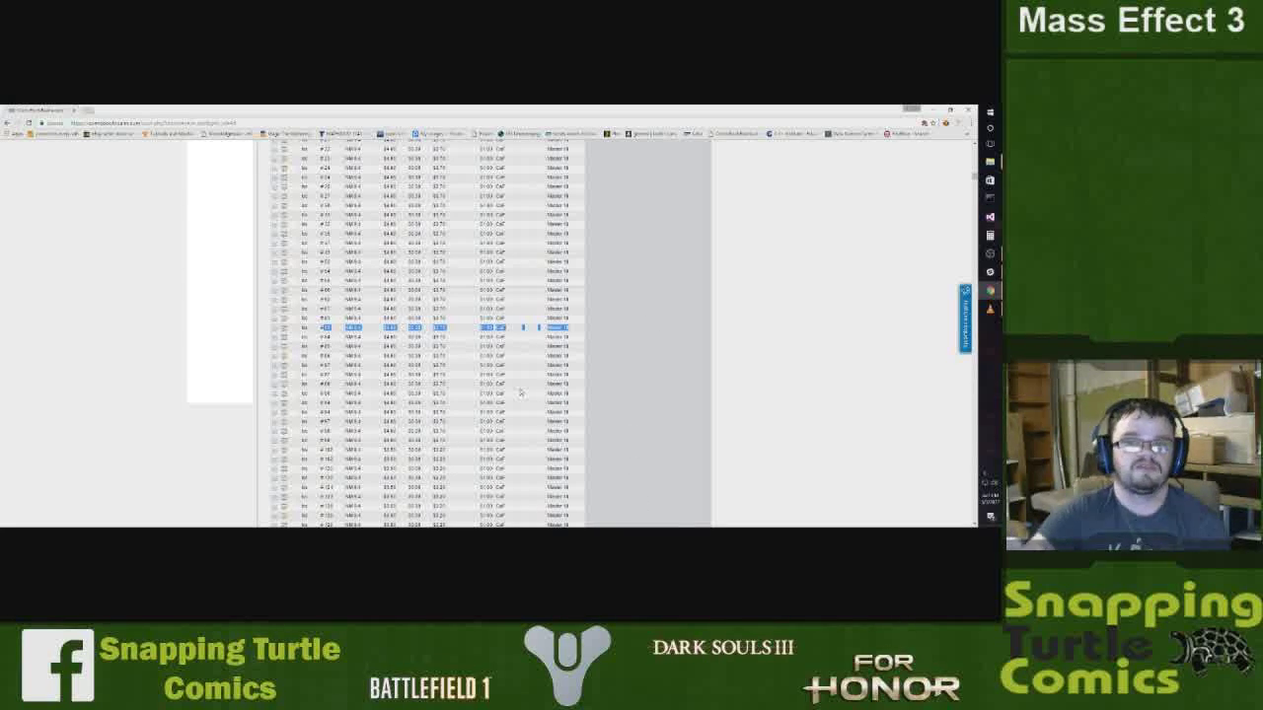
{"action": "scroll", "coordinate": [474, 329], "scroll_direction": "up", "scroll_amount": 2}
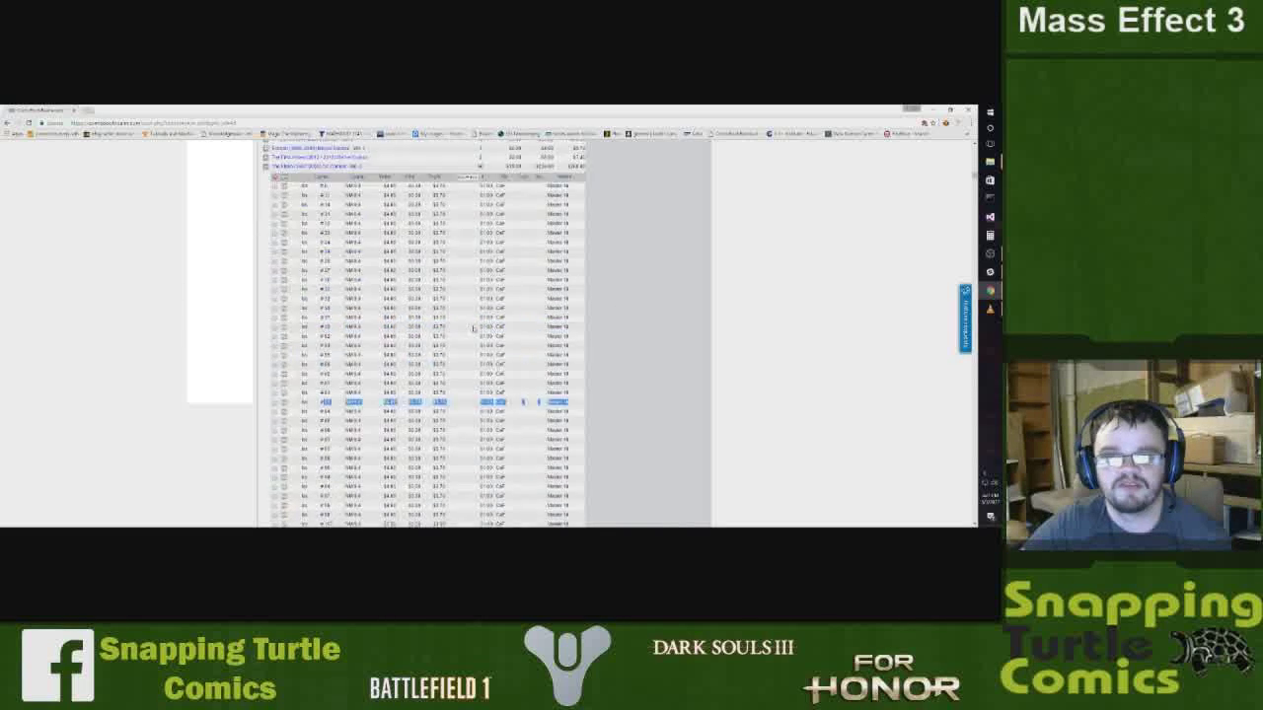
{"action": "scroll", "coordinate": [474, 329], "scroll_direction": "up", "scroll_amount": 5}
{"action": "scroll", "coordinate": [473, 329], "scroll_direction": "down", "scroll_amount": 3}
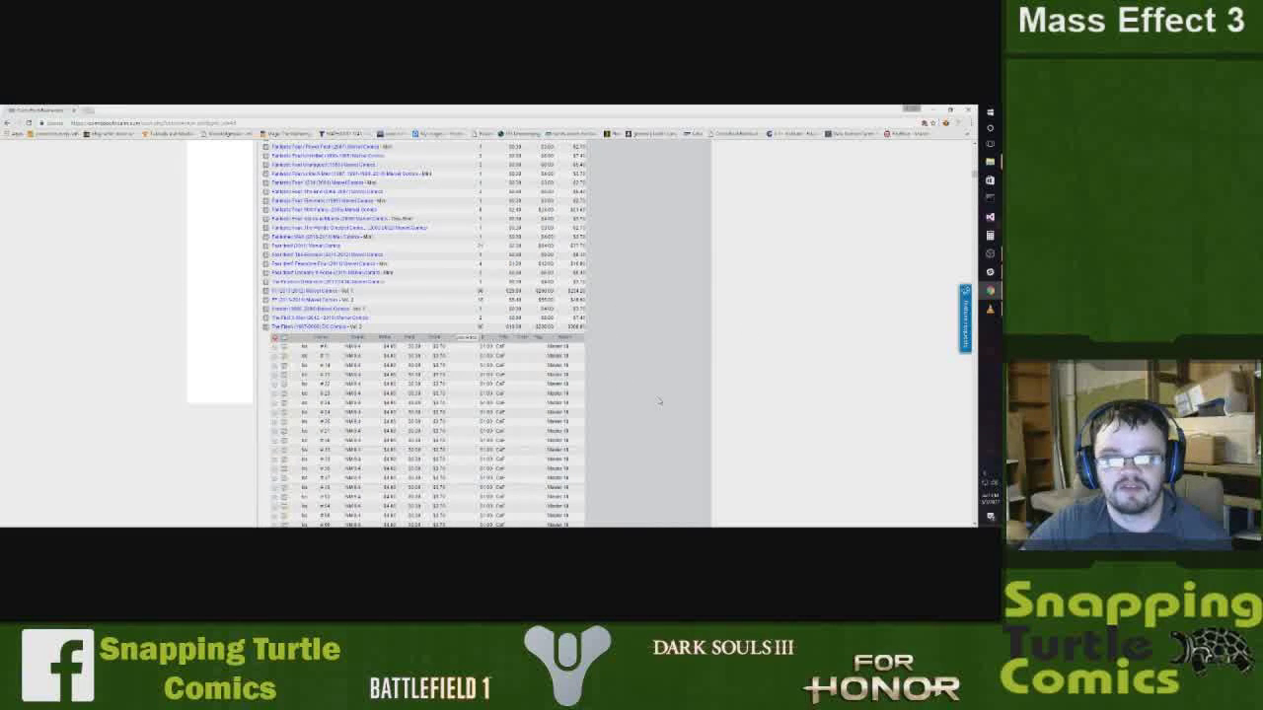
{"action": "scroll", "coordinate": [651, 385], "scroll_direction": "down", "scroll_amount": 3}
{"action": "scroll", "coordinate": [611, 321], "scroll_direction": "down", "scroll_amount": 6}
{"action": "scroll", "coordinate": [611, 320], "scroll_direction": "up", "scroll_amount": 8}
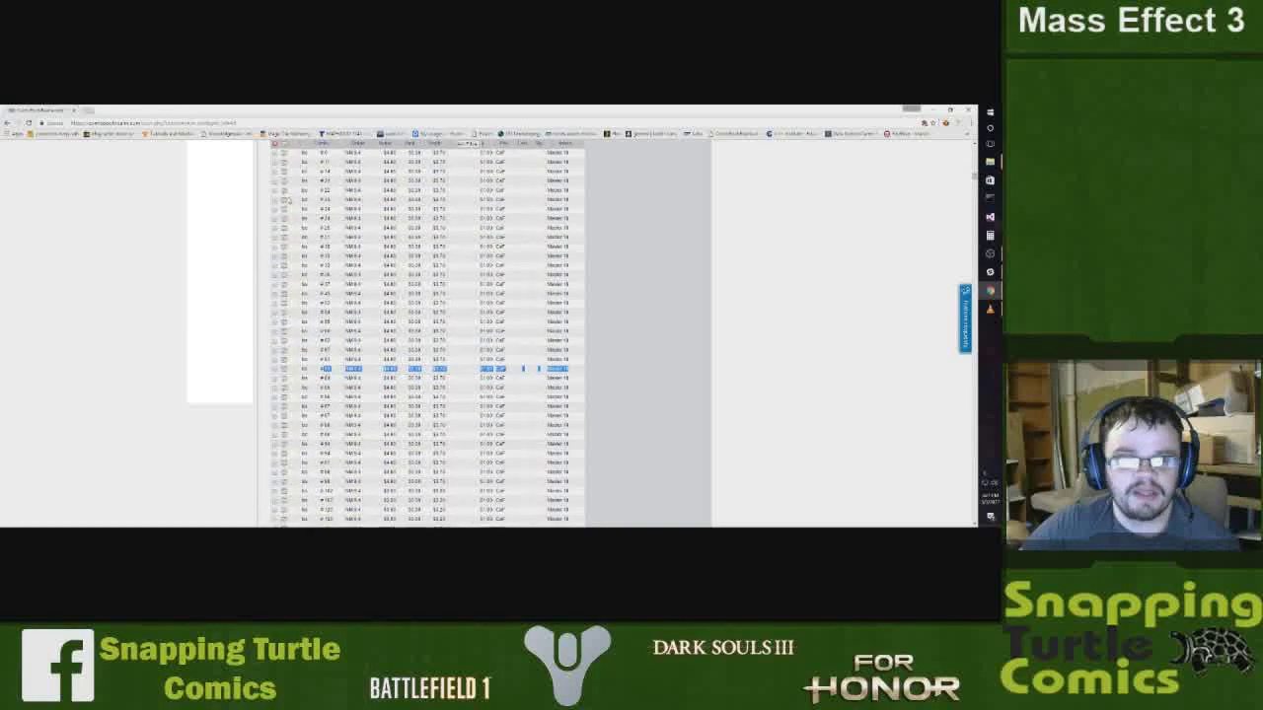
{"action": "scroll", "coordinate": [285, 200], "scroll_direction": "up", "scroll_amount": 1}
{"action": "left_click", "coordinate": [272, 173]}
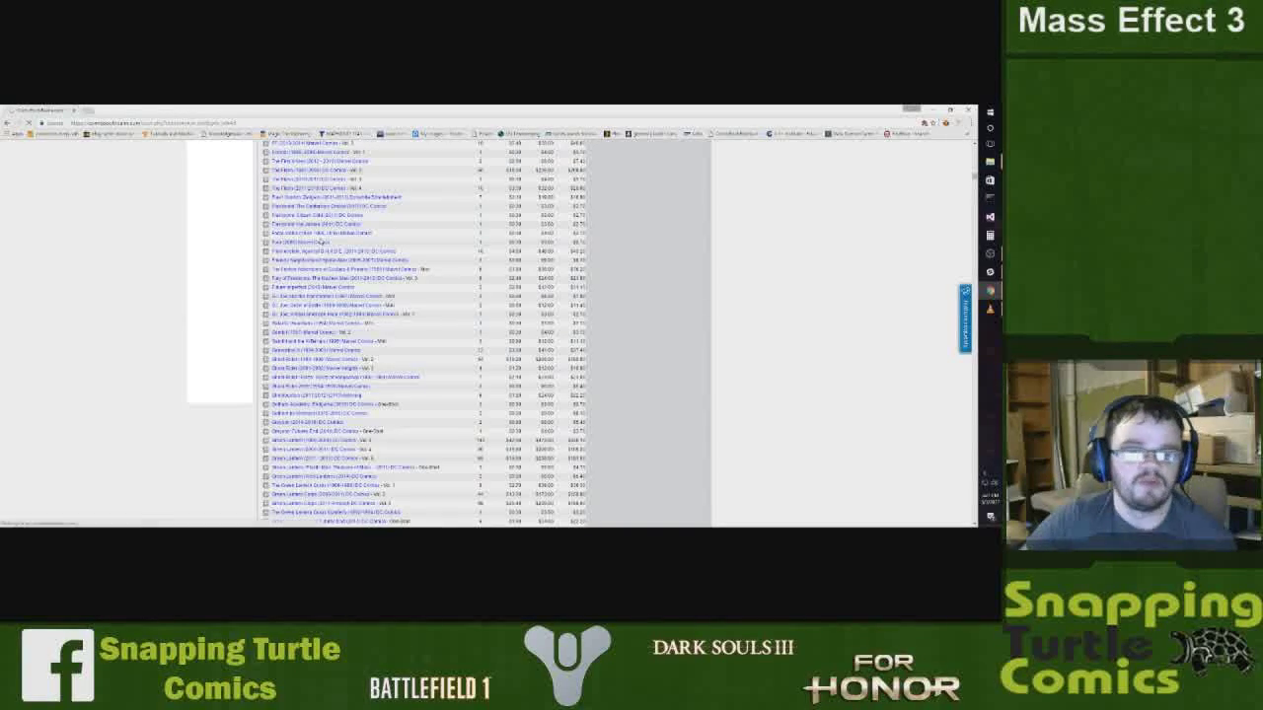
Find the expanded Tales titles and examine the value, paid amount and ask price of the Tales of G.I. Joe and Green Lantern Corps issues
{"action": "scroll", "coordinate": [527, 308], "scroll_direction": "down", "scroll_amount": 10}
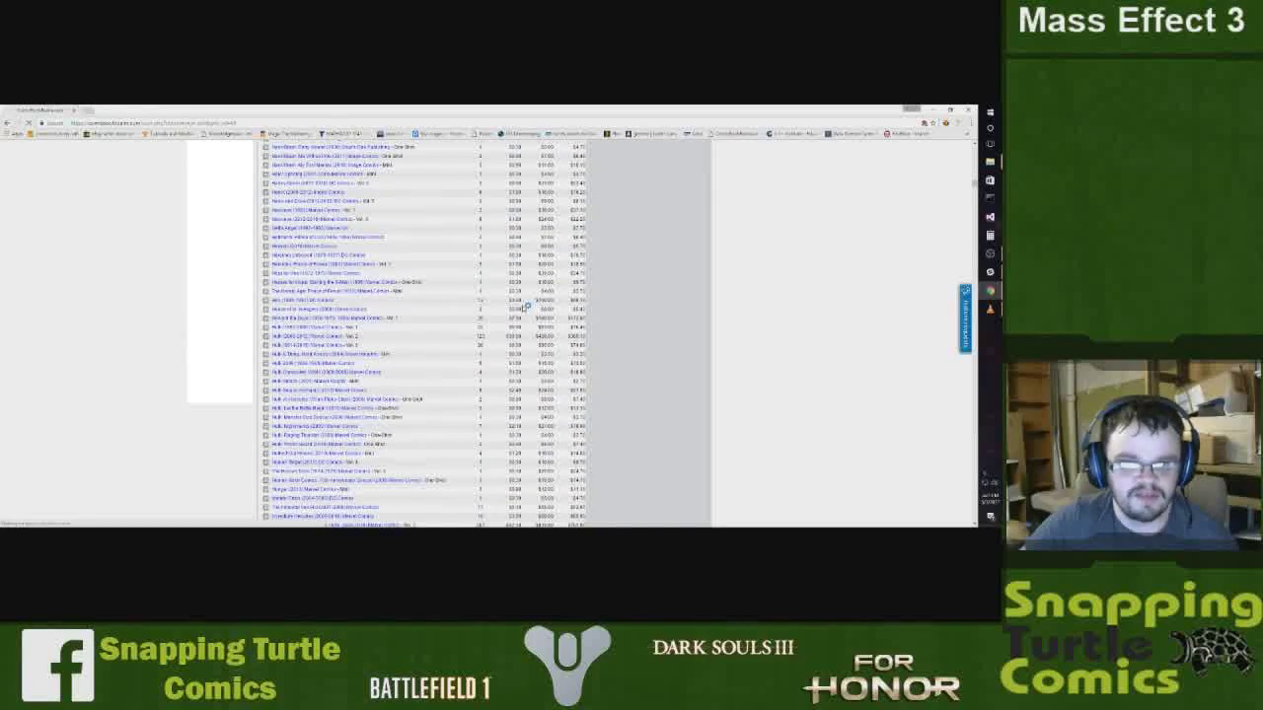
{"action": "scroll", "coordinate": [527, 307], "scroll_direction": "down", "scroll_amount": 7}
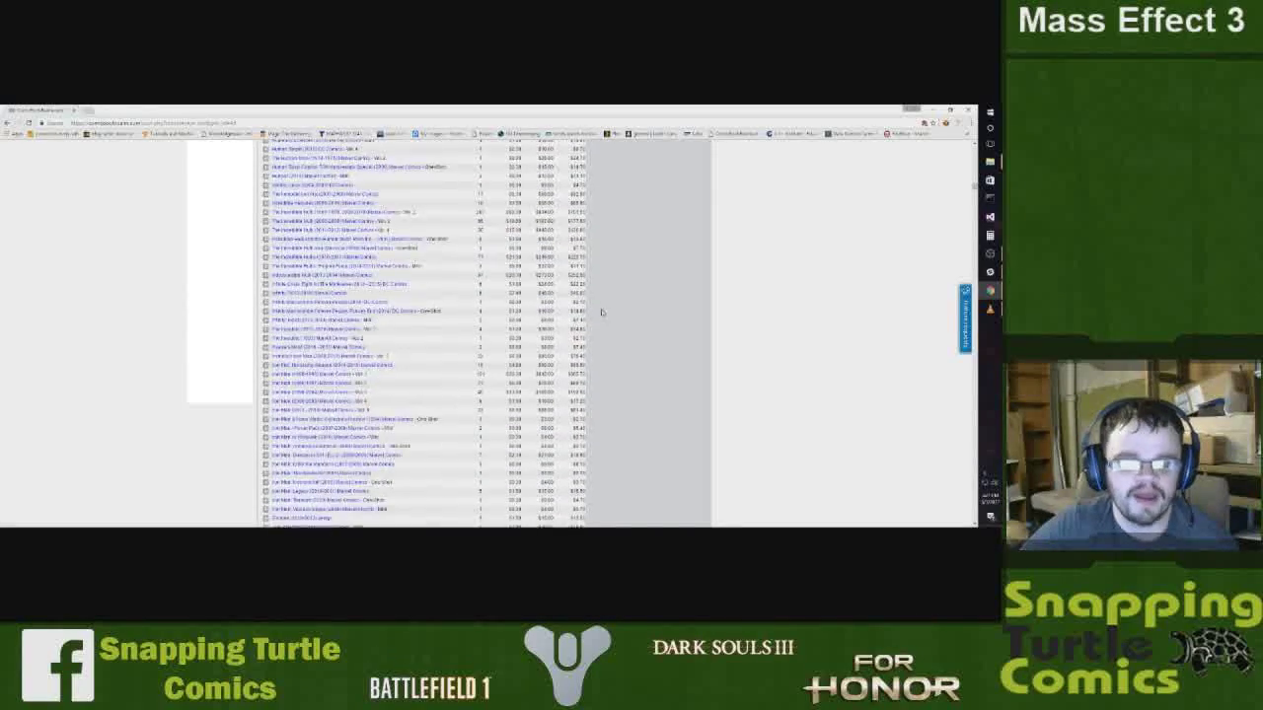
{"action": "scroll", "coordinate": [601, 311], "scroll_direction": "down", "scroll_amount": 10}
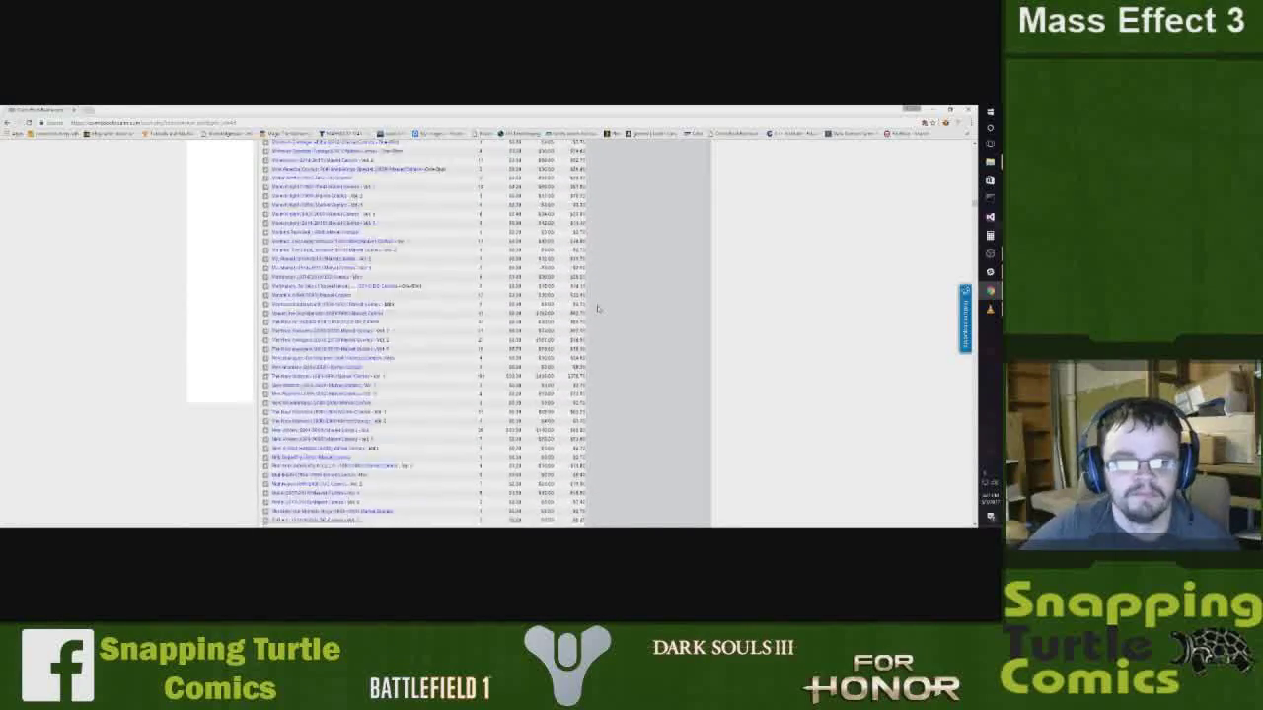
{"action": "scroll", "coordinate": [597, 308], "scroll_direction": "down", "scroll_amount": 12}
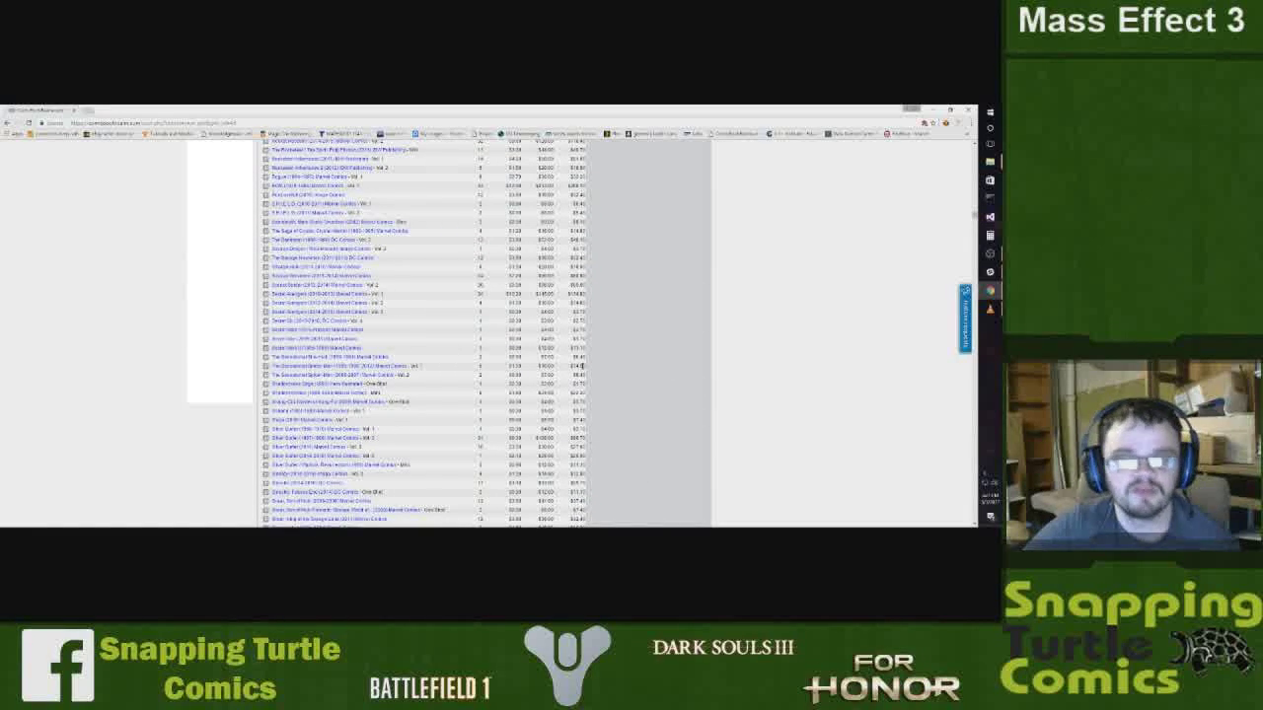
{"action": "scroll", "coordinate": [616, 309], "scroll_direction": "down", "scroll_amount": 3}
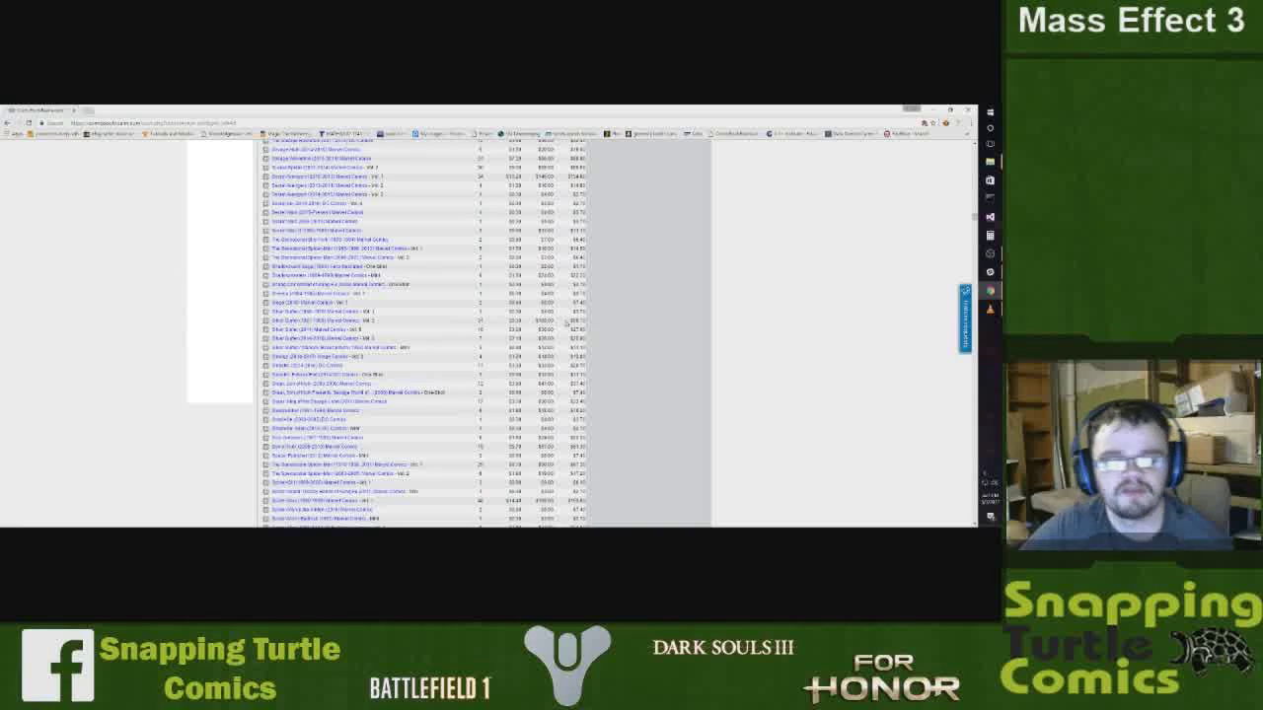
{"action": "scroll", "coordinate": [485, 296], "scroll_direction": "down", "scroll_amount": 10}
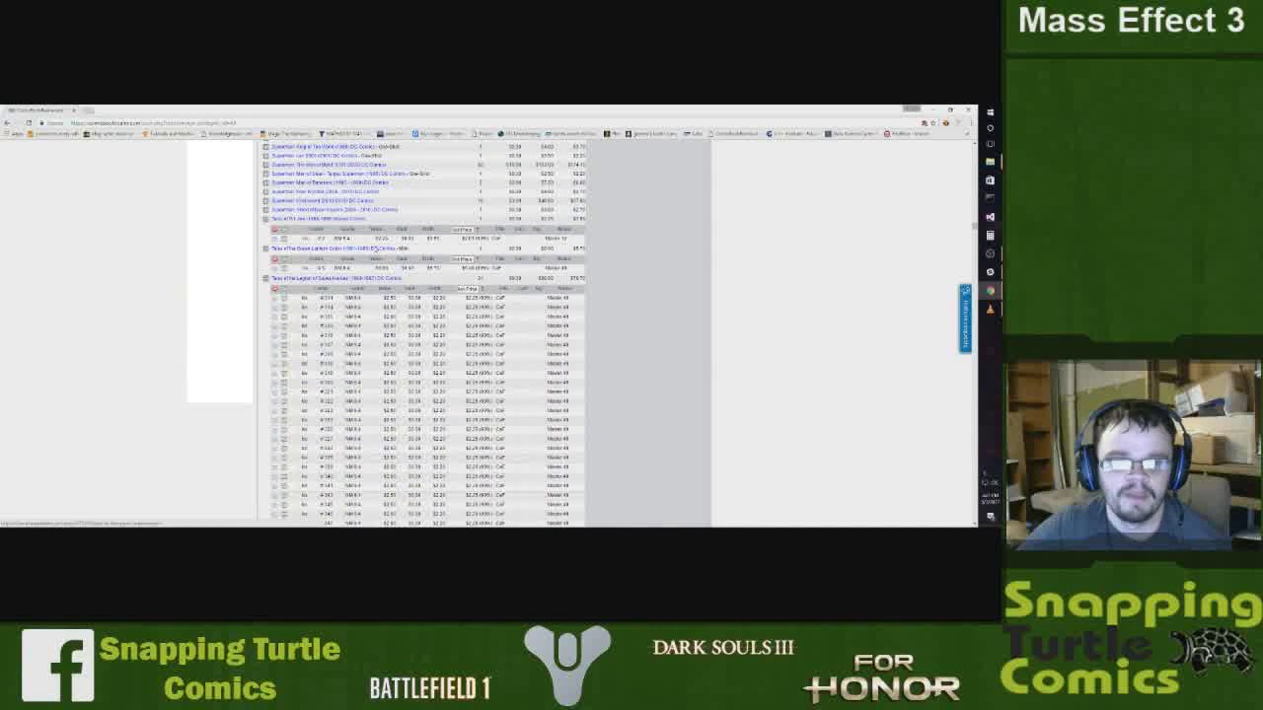
{"action": "left_click_drag", "start_coordinate": [375, 238], "coordinate": [414, 237]}
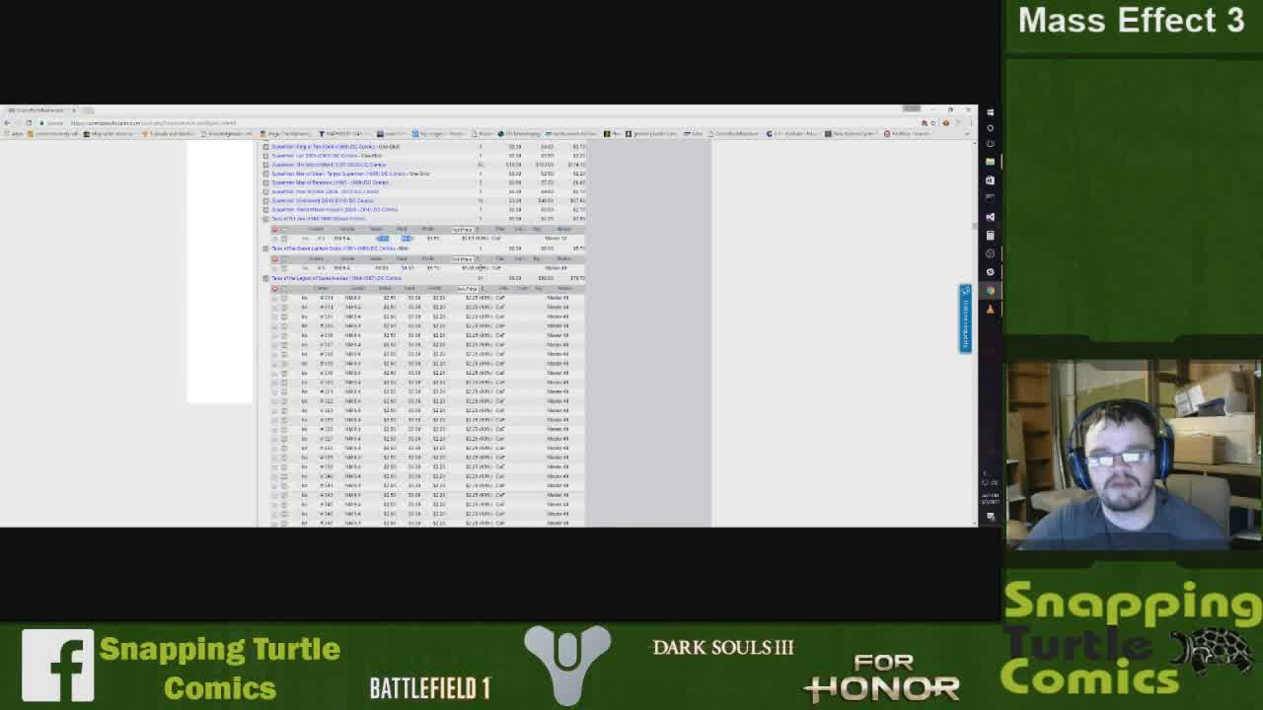
{"action": "double_click", "coordinate": [471, 267]}
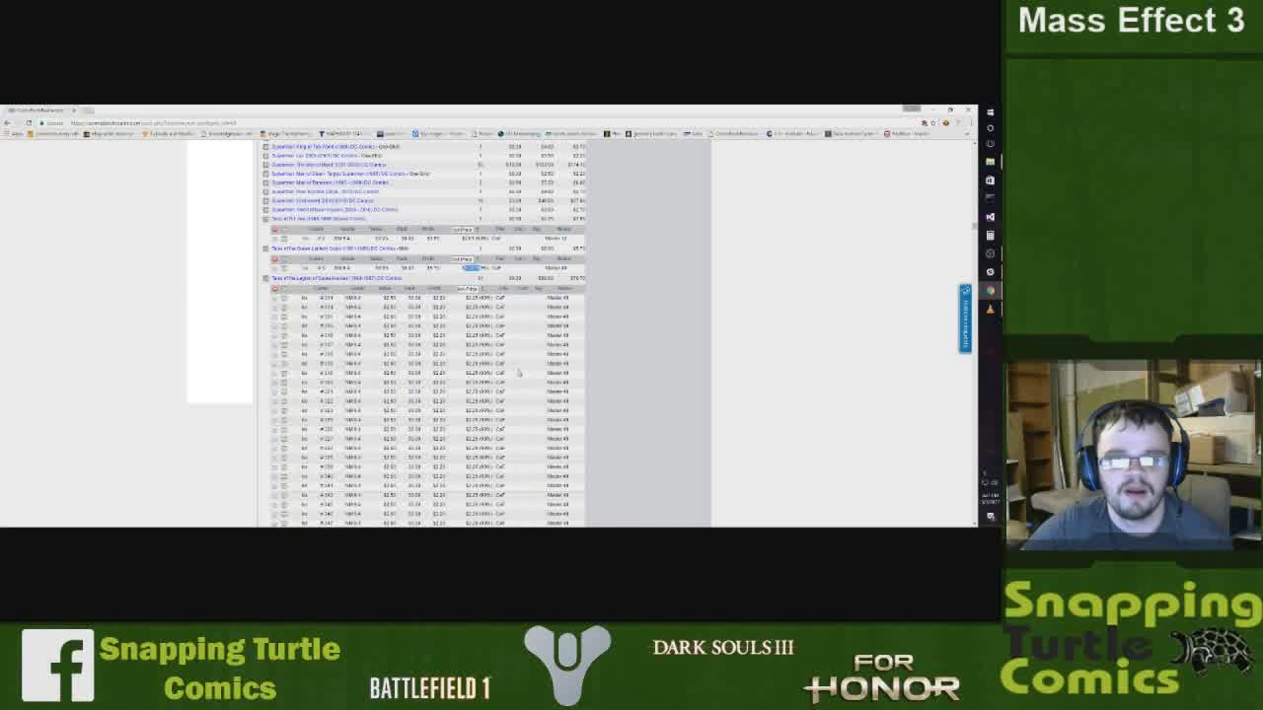
Compare the Green Lantern Corps issue's profit and ask price with the first Legion of Super-Heroes issue's value
{"action": "scroll", "coordinate": [518, 372], "scroll_direction": "down", "scroll_amount": 3}
{"action": "scroll", "coordinate": [536, 329], "scroll_direction": "up", "scroll_amount": 4}
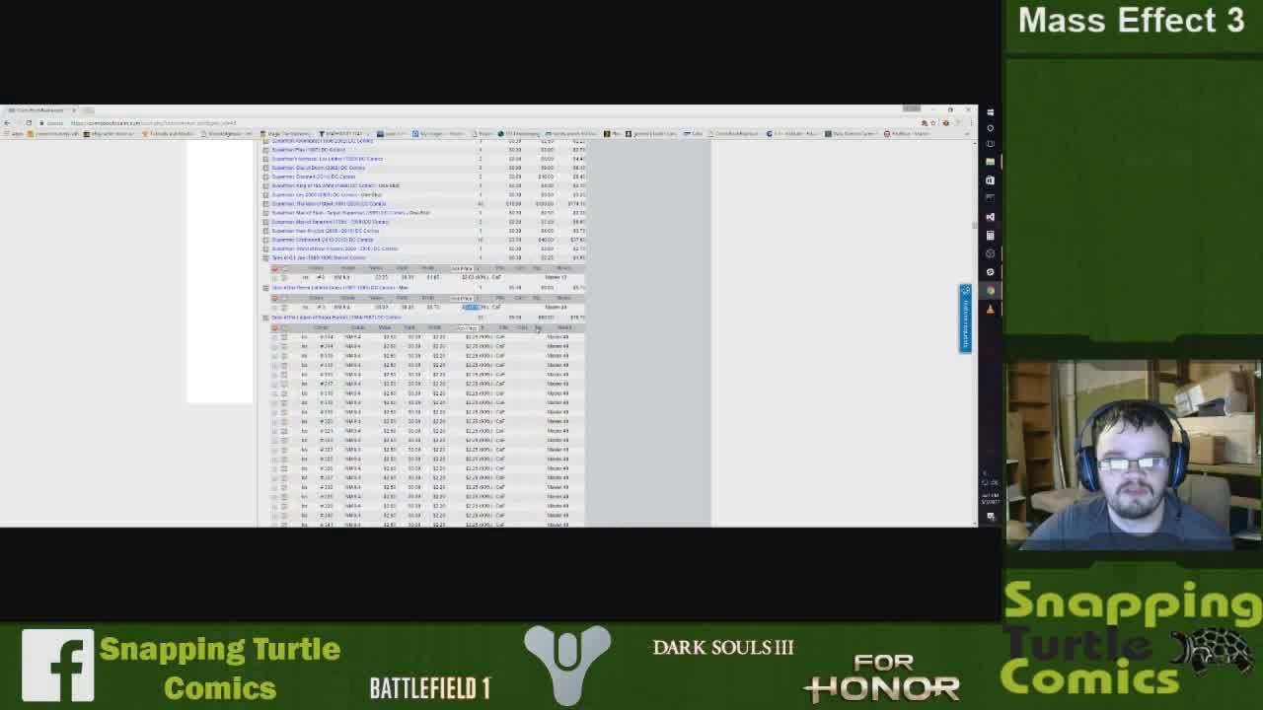
{"action": "left_click_drag", "start_coordinate": [426, 307], "coordinate": [511, 317]}
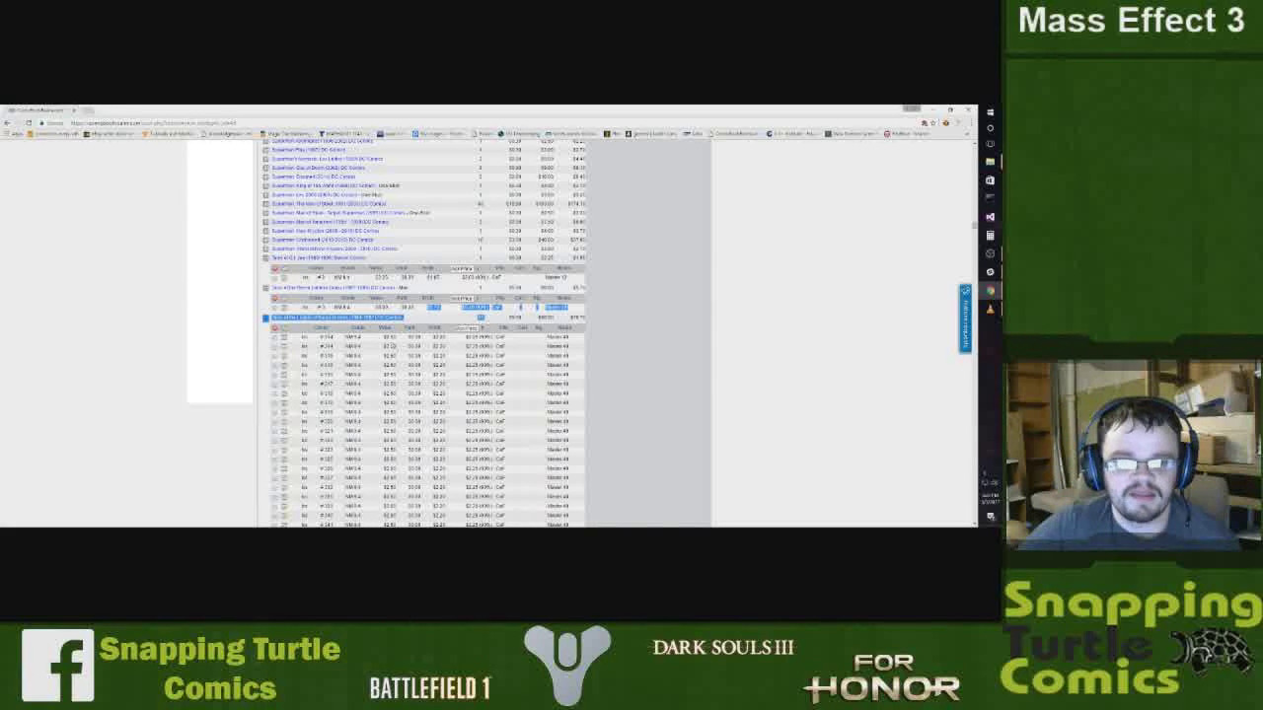
{"action": "left_click", "coordinate": [386, 337]}
{"action": "left_click_drag", "start_coordinate": [385, 337], "coordinate": [398, 337]}
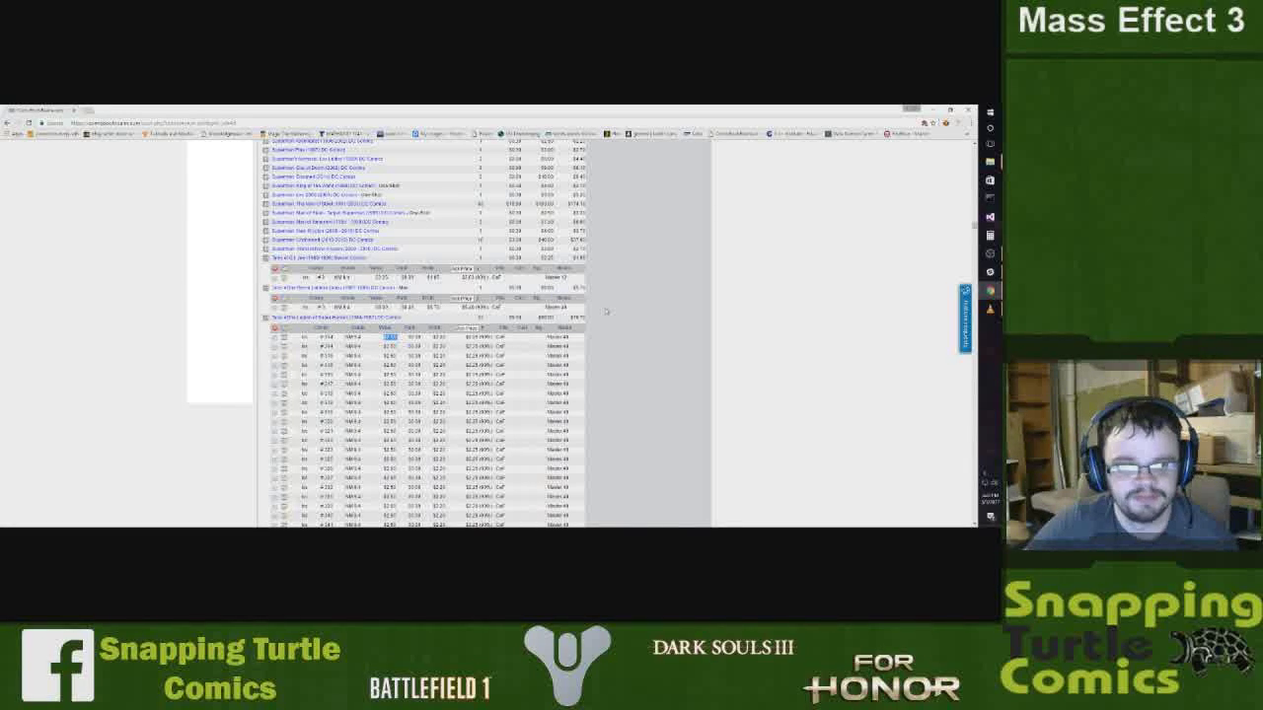
Open the Thanos (2014) issue's entry for editing and check the paid amount of the first Tapping the Vein issue
{"action": "scroll", "coordinate": [552, 314], "scroll_direction": "down", "scroll_amount": 5}
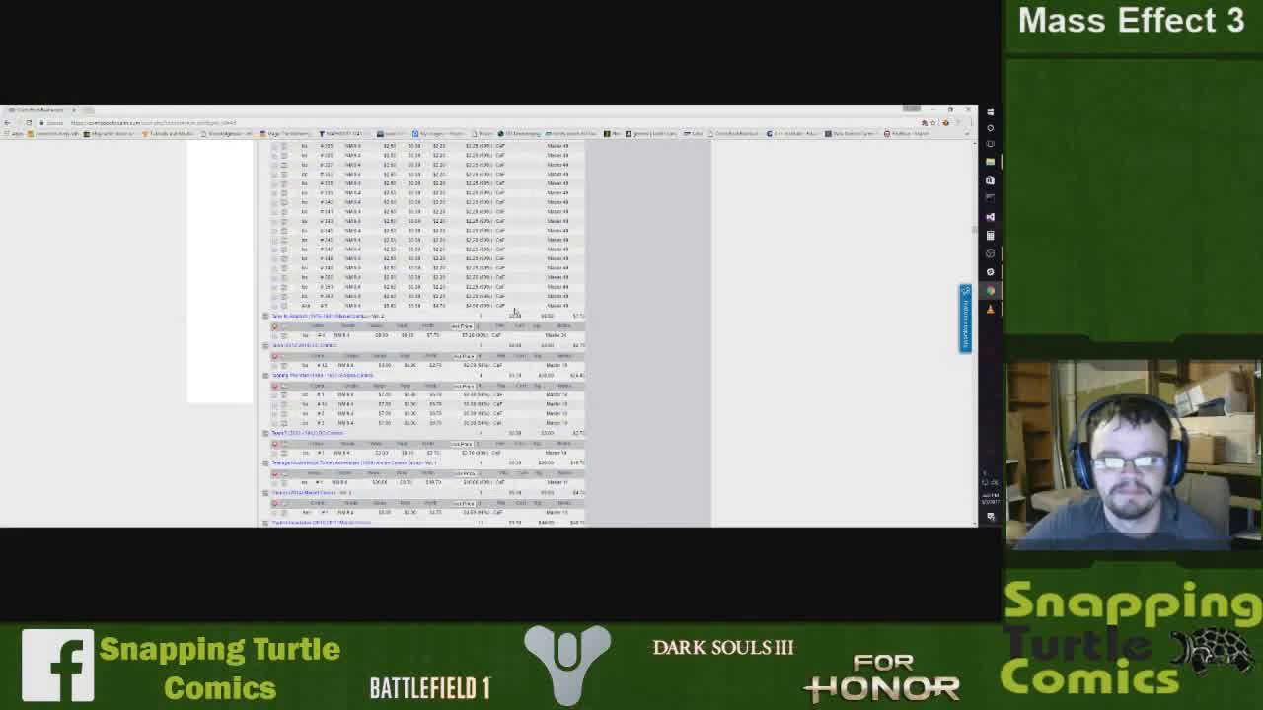
{"action": "scroll", "coordinate": [514, 312], "scroll_direction": "down", "scroll_amount": 3}
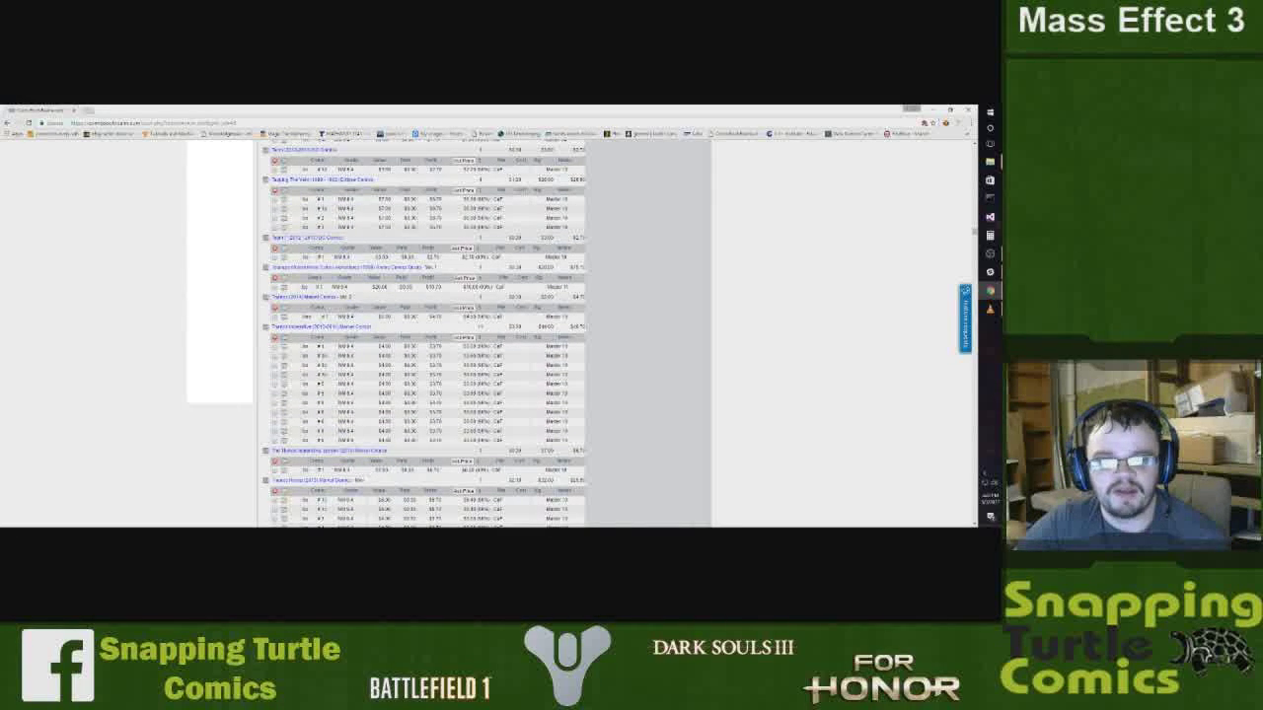
{"action": "left_click", "coordinate": [478, 309]}
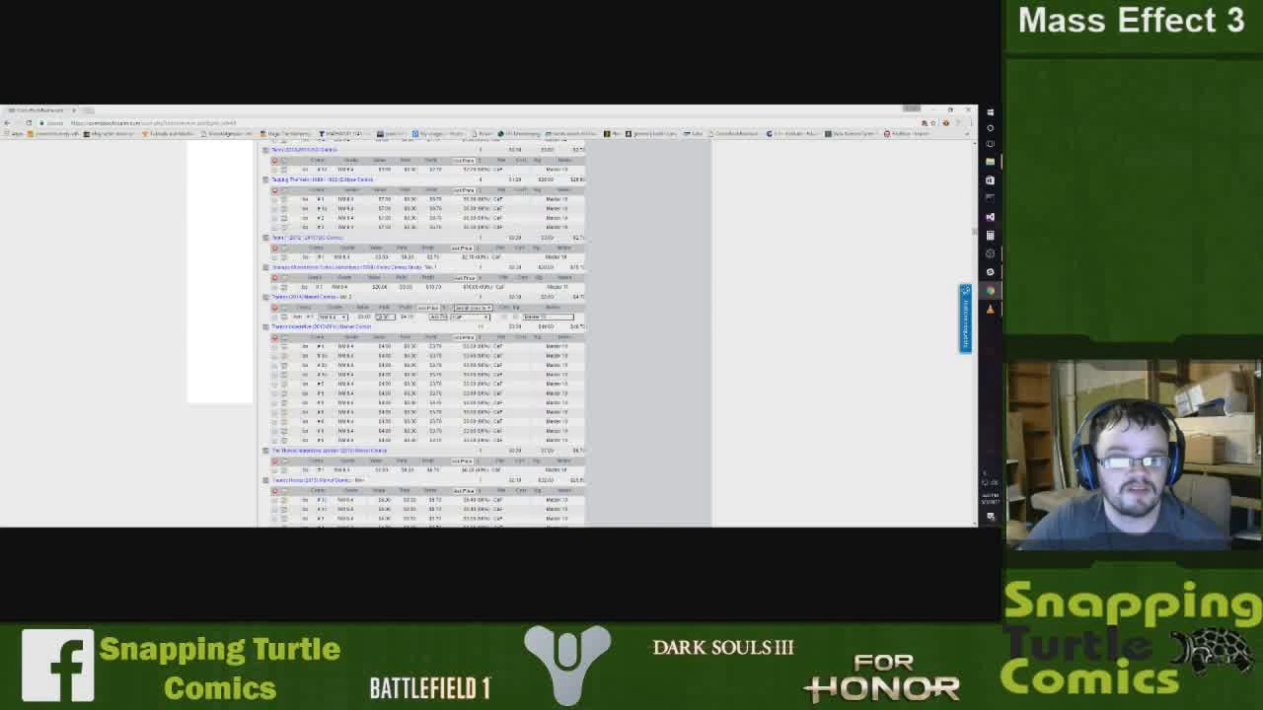
{"action": "double_click", "coordinate": [410, 199]}
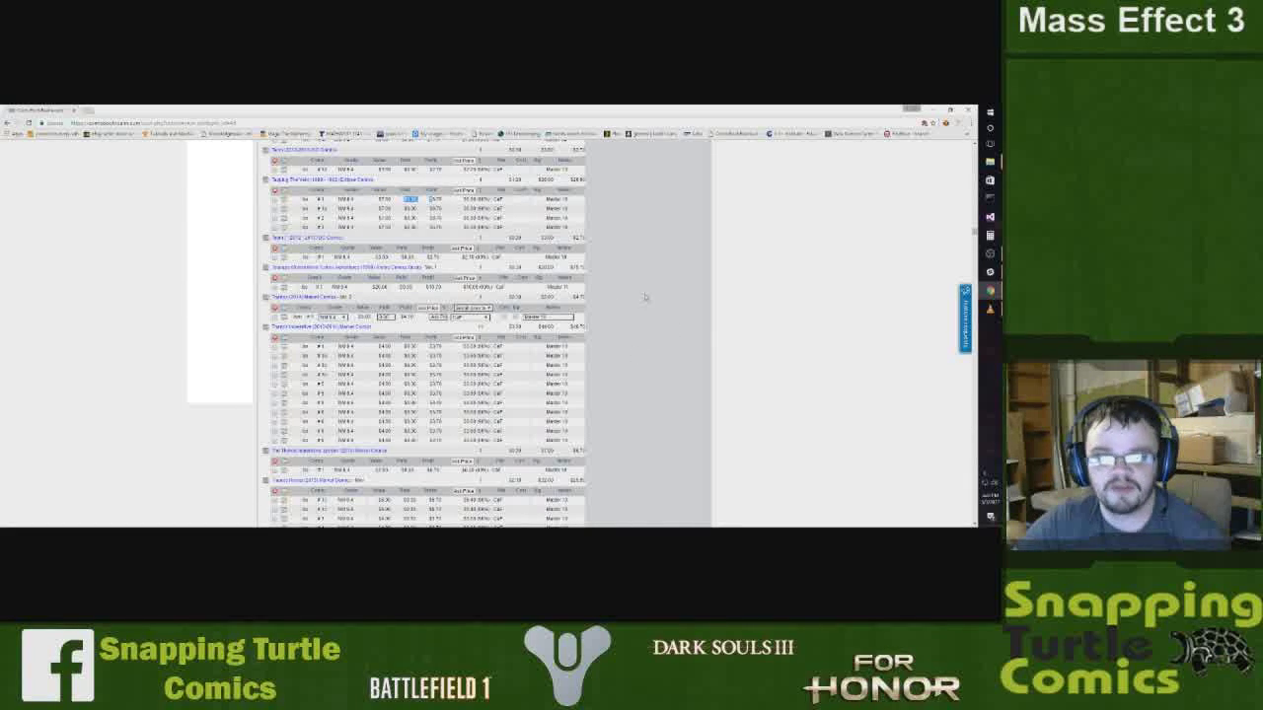
Review the expanded issue listings from the Thanos titles down through Thor to the Transformers titles
{"action": "scroll", "coordinate": [646, 299], "scroll_direction": "down", "scroll_amount": 2}
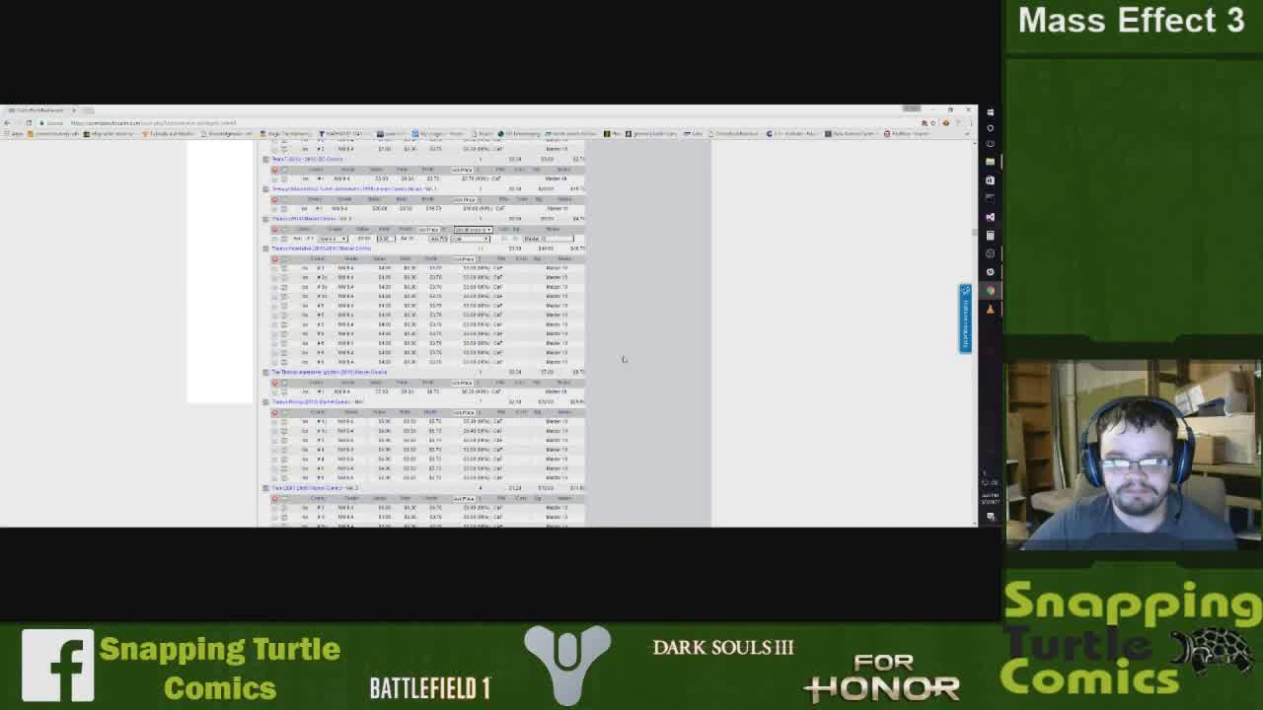
{"action": "scroll", "coordinate": [641, 327], "scroll_direction": "down", "scroll_amount": 3}
{"action": "scroll", "coordinate": [648, 314], "scroll_direction": "down", "scroll_amount": 6}
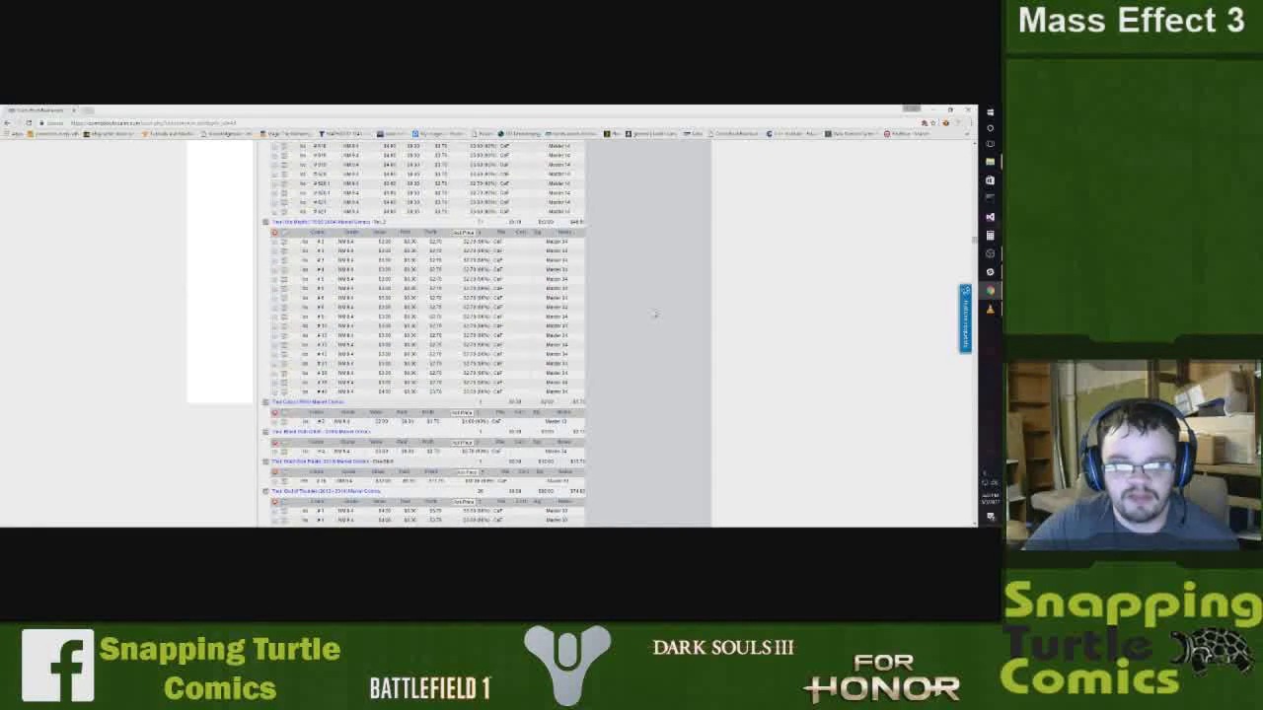
{"action": "scroll", "coordinate": [645, 286], "scroll_direction": "down", "scroll_amount": 3}
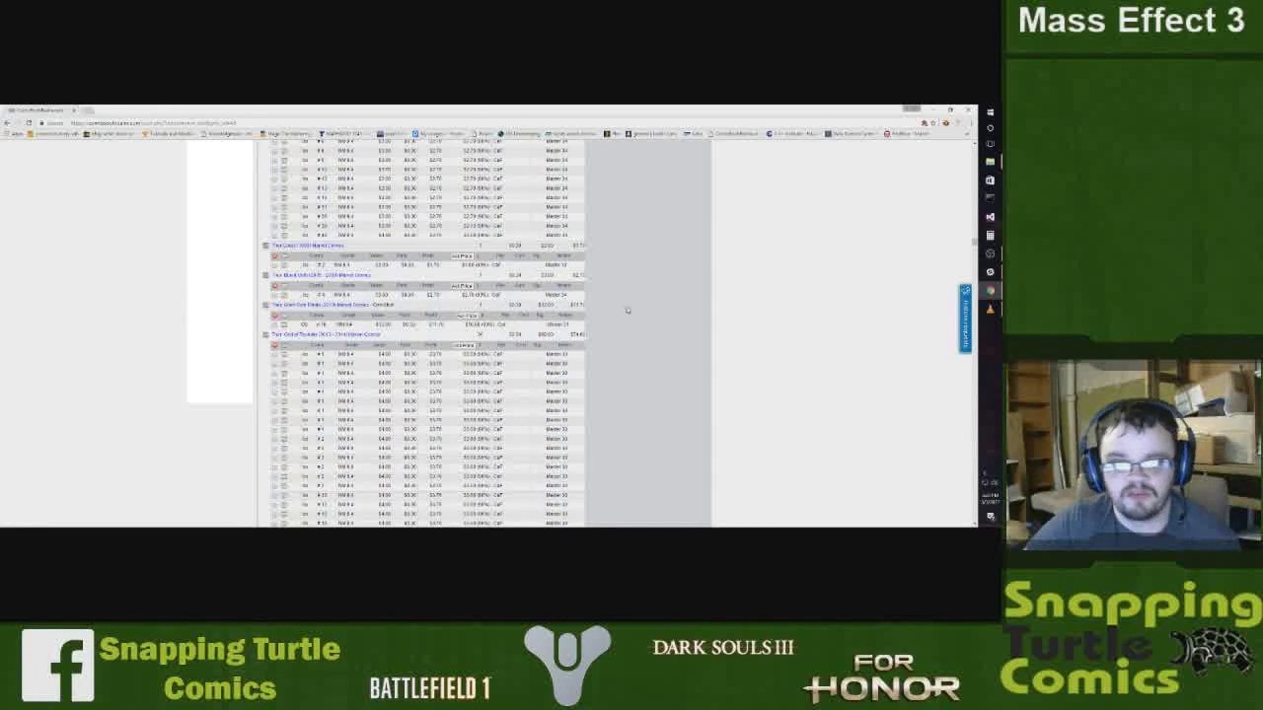
{"action": "scroll", "coordinate": [625, 305], "scroll_direction": "down", "scroll_amount": 8}
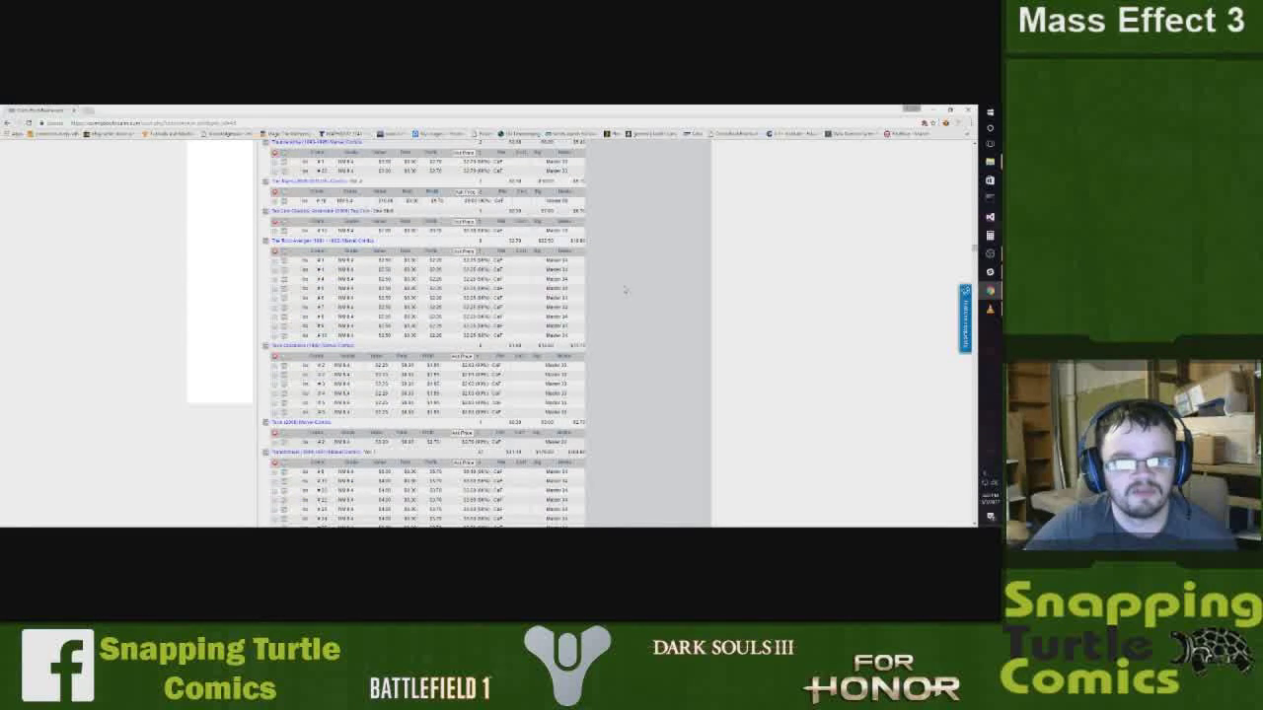
{"action": "scroll", "coordinate": [624, 296], "scroll_direction": "down", "scroll_amount": 5}
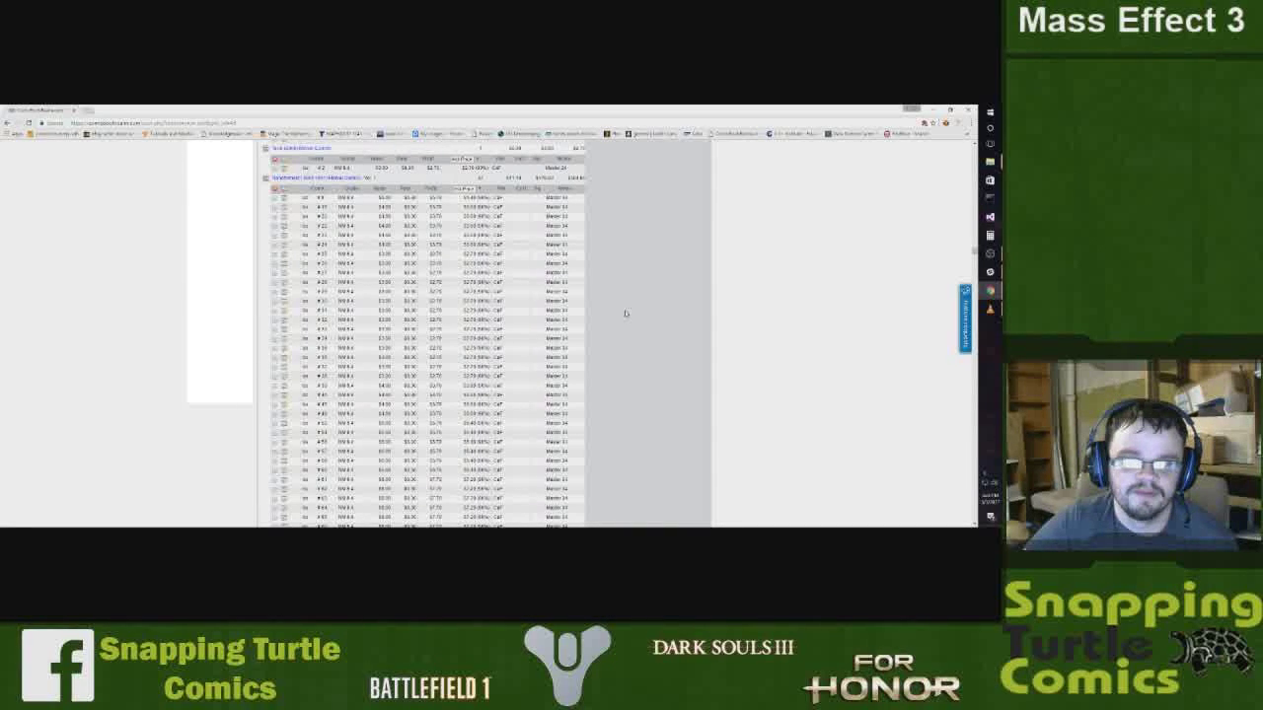
{"action": "scroll", "coordinate": [659, 320], "scroll_direction": "down", "scroll_amount": 8}
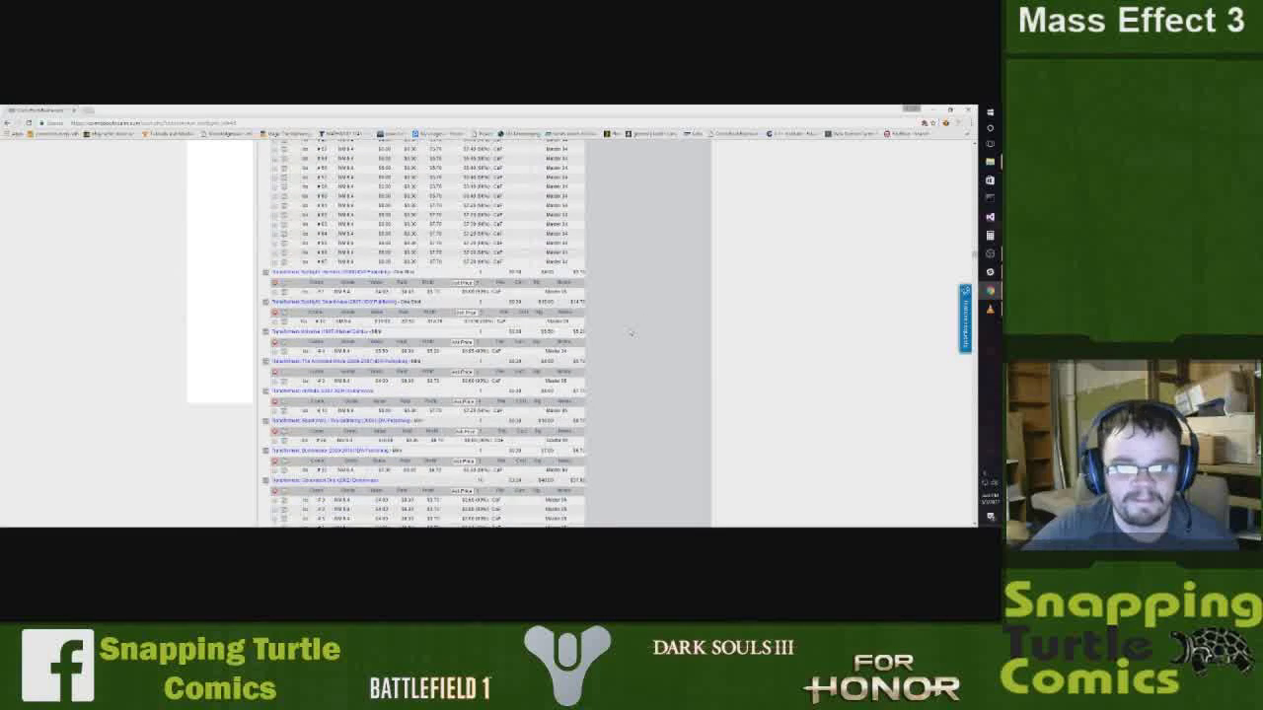
Find the Transformers Generation One Dreamwave Vol. 2 issues and compare their values, profits and ask prices, including the higher-priced variant
{"action": "scroll", "coordinate": [631, 337], "scroll_direction": "down", "scroll_amount": 6}
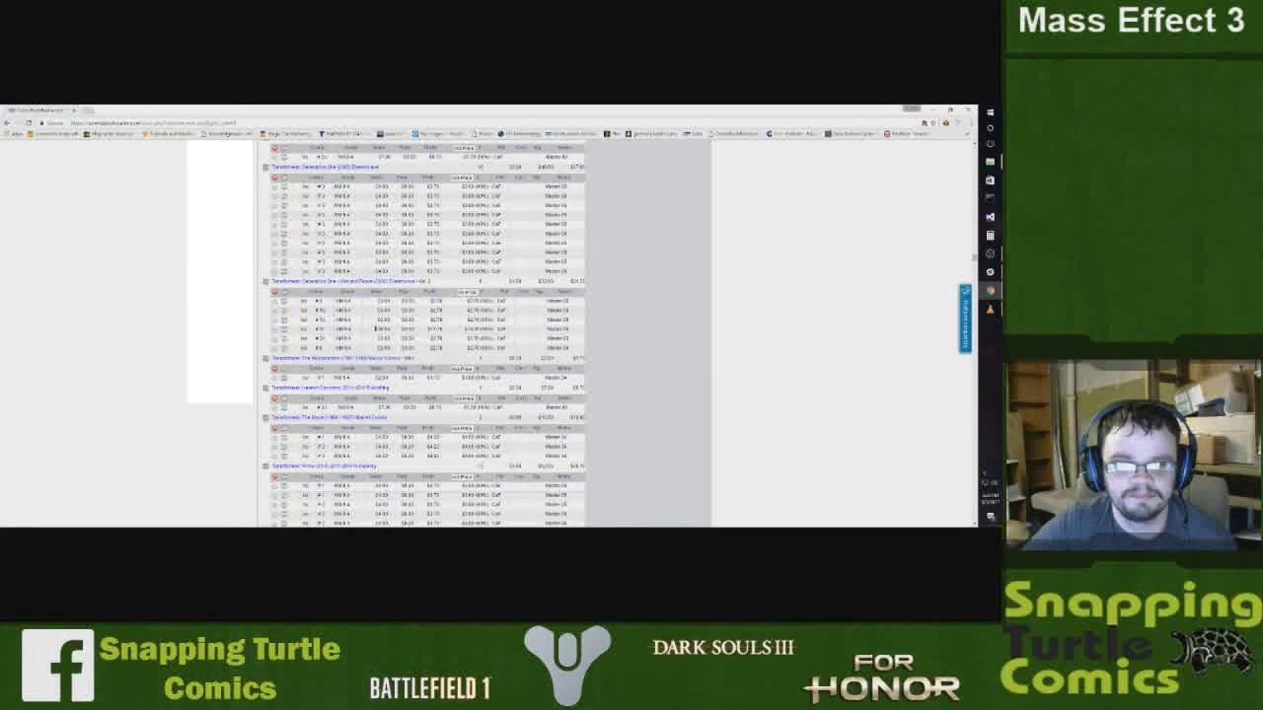
{"action": "left_click_drag", "start_coordinate": [375, 329], "coordinate": [460, 338]}
{"action": "double_click", "coordinate": [383, 328]}
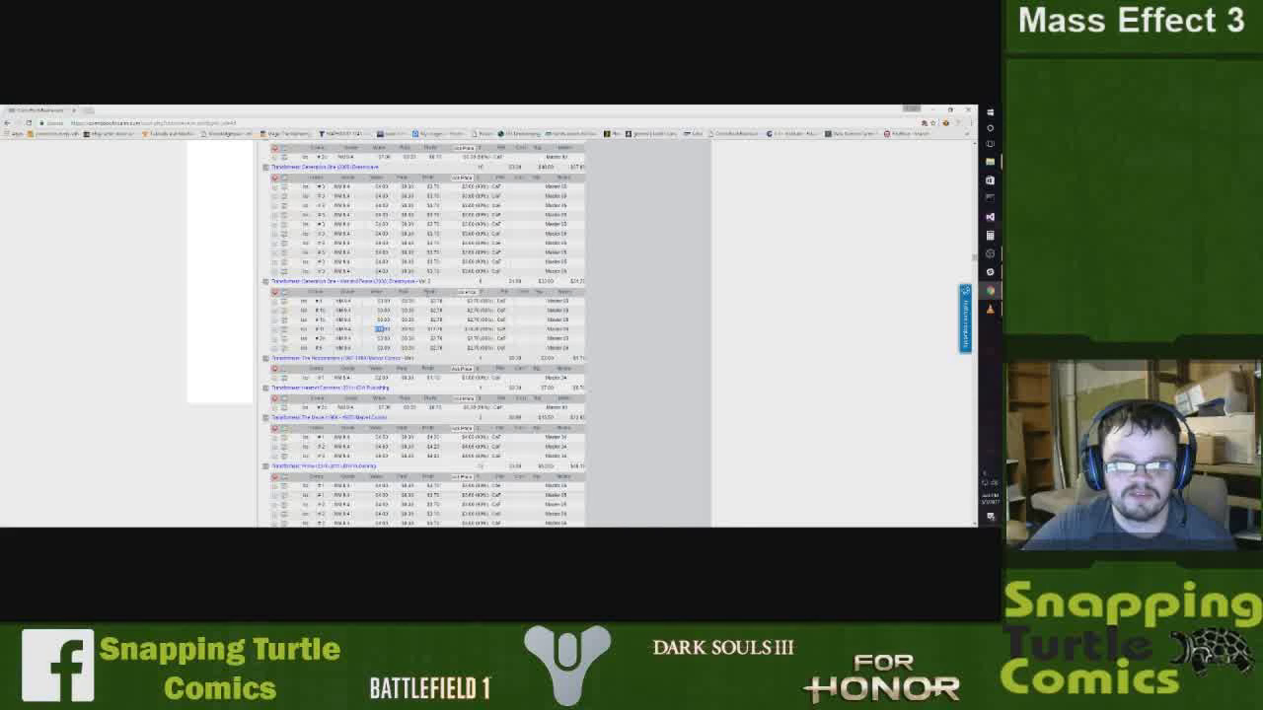
{"action": "left_click_drag", "start_coordinate": [430, 291], "coordinate": [441, 340]}
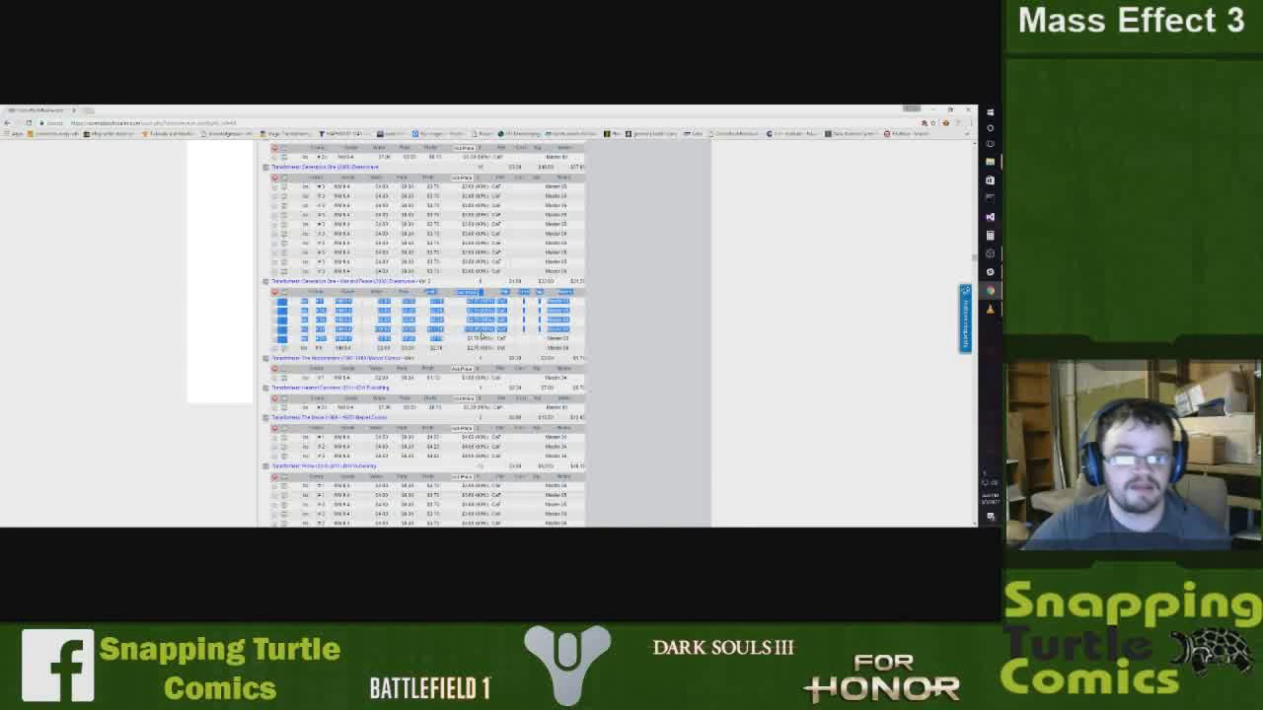
{"action": "left_click", "coordinate": [467, 320]}
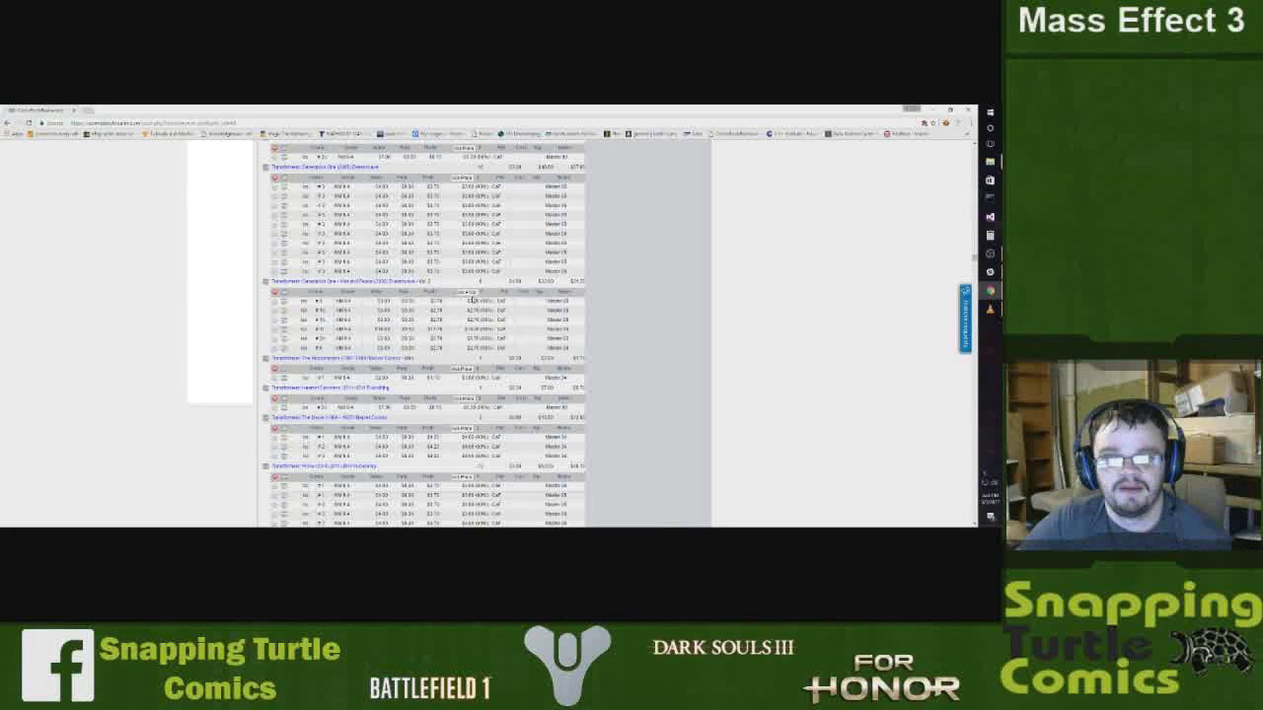
{"action": "double_click", "coordinate": [476, 300]}
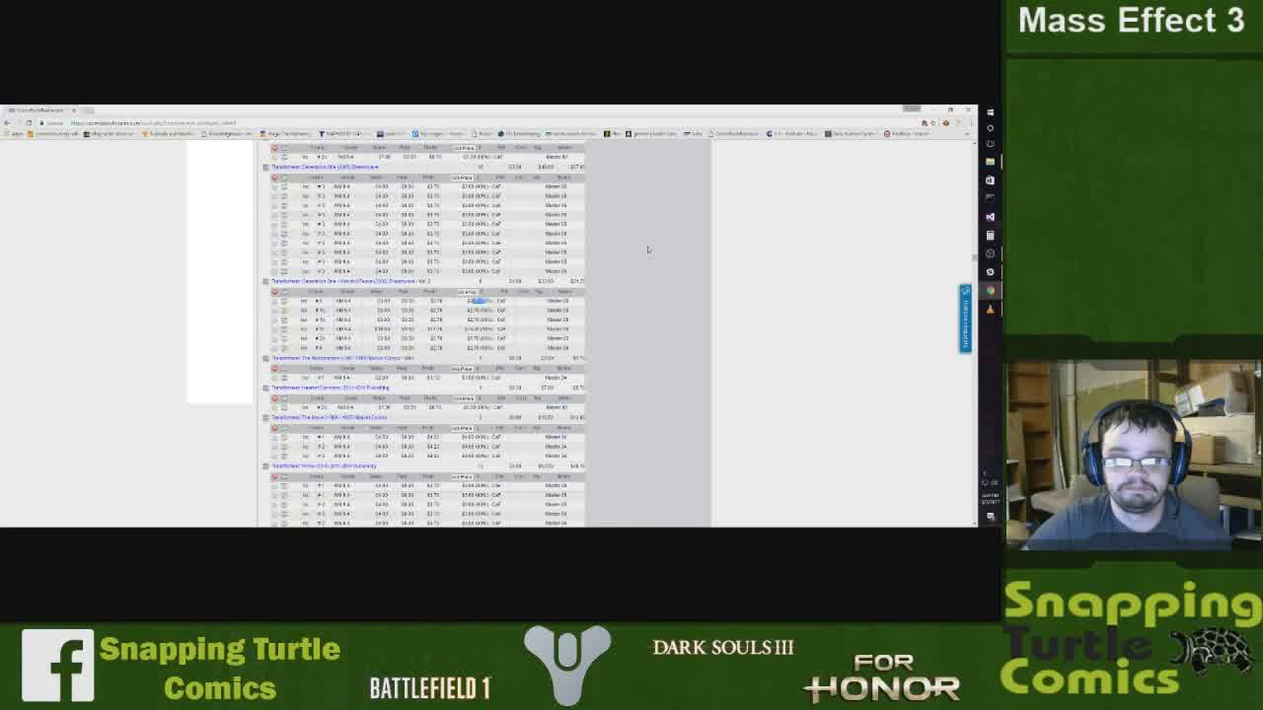
Review the Transformers listings down to Revenge of the Fallen and check the profit of the single-issue Revenge of the Fallen title
{"action": "scroll", "coordinate": [647, 301], "scroll_direction": "down", "scroll_amount": 2}
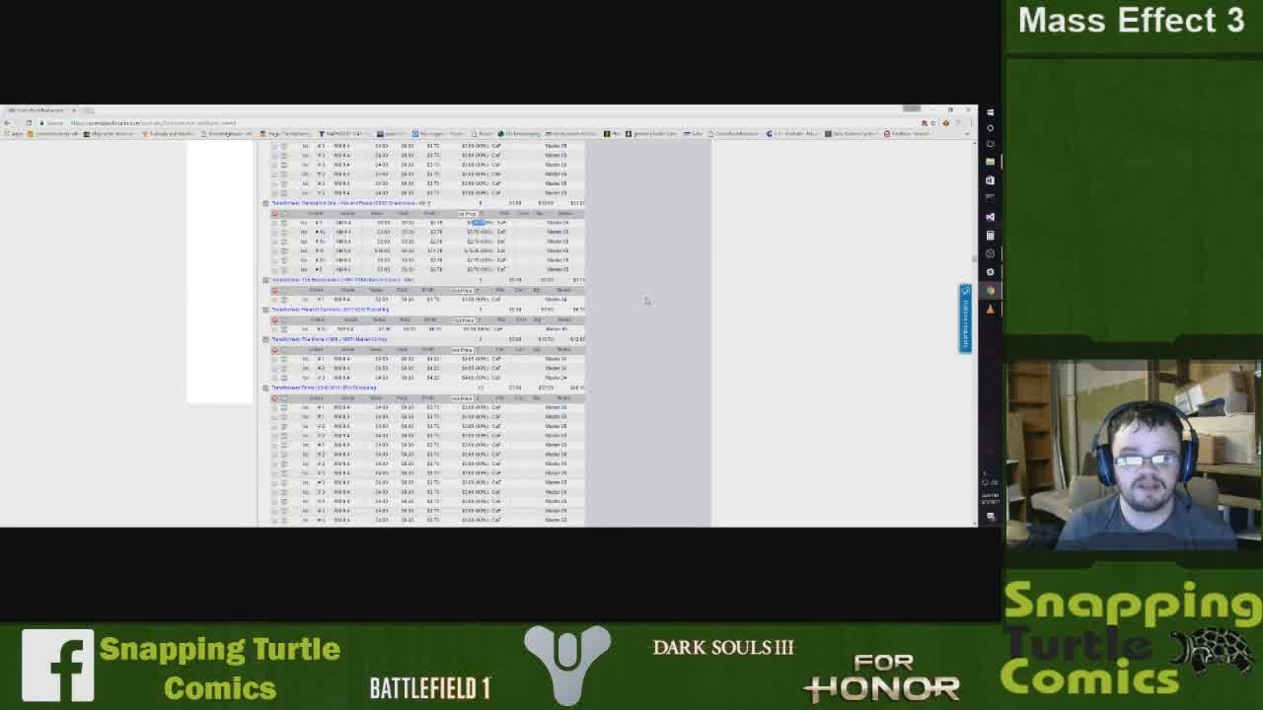
{"action": "scroll", "coordinate": [647, 325], "scroll_direction": "down", "scroll_amount": 5}
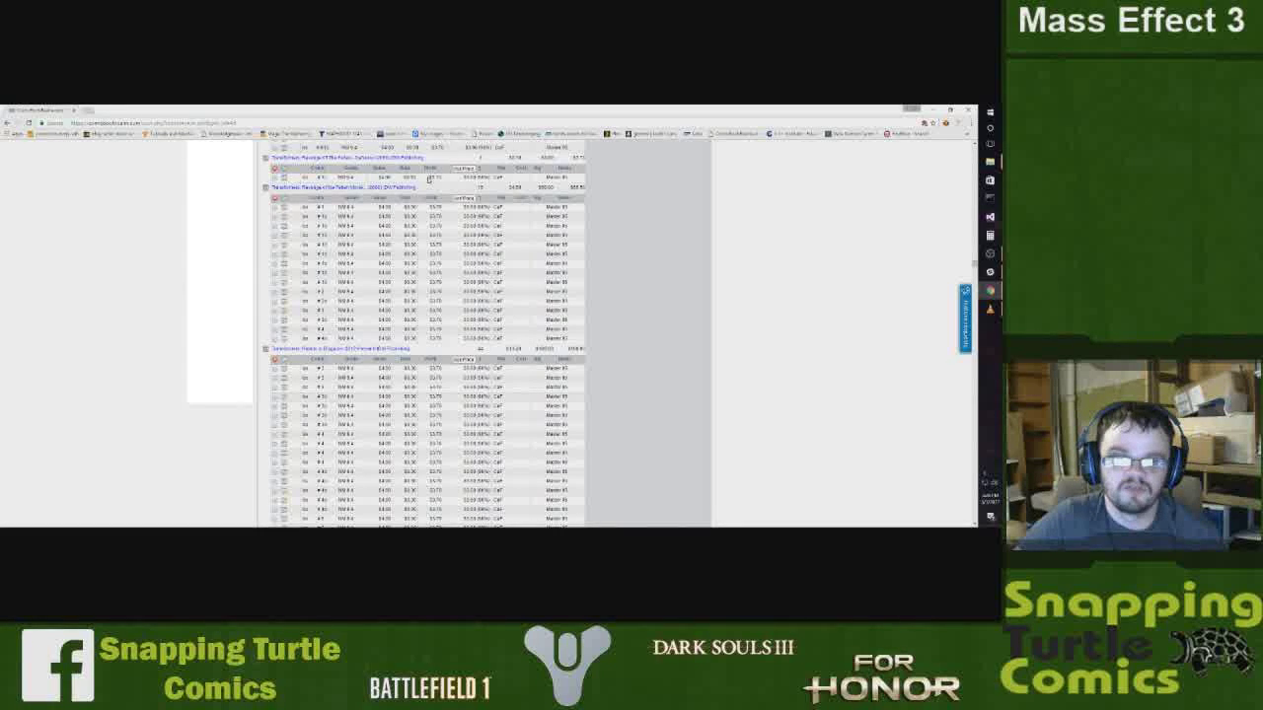
{"action": "double_click", "coordinate": [436, 177]}
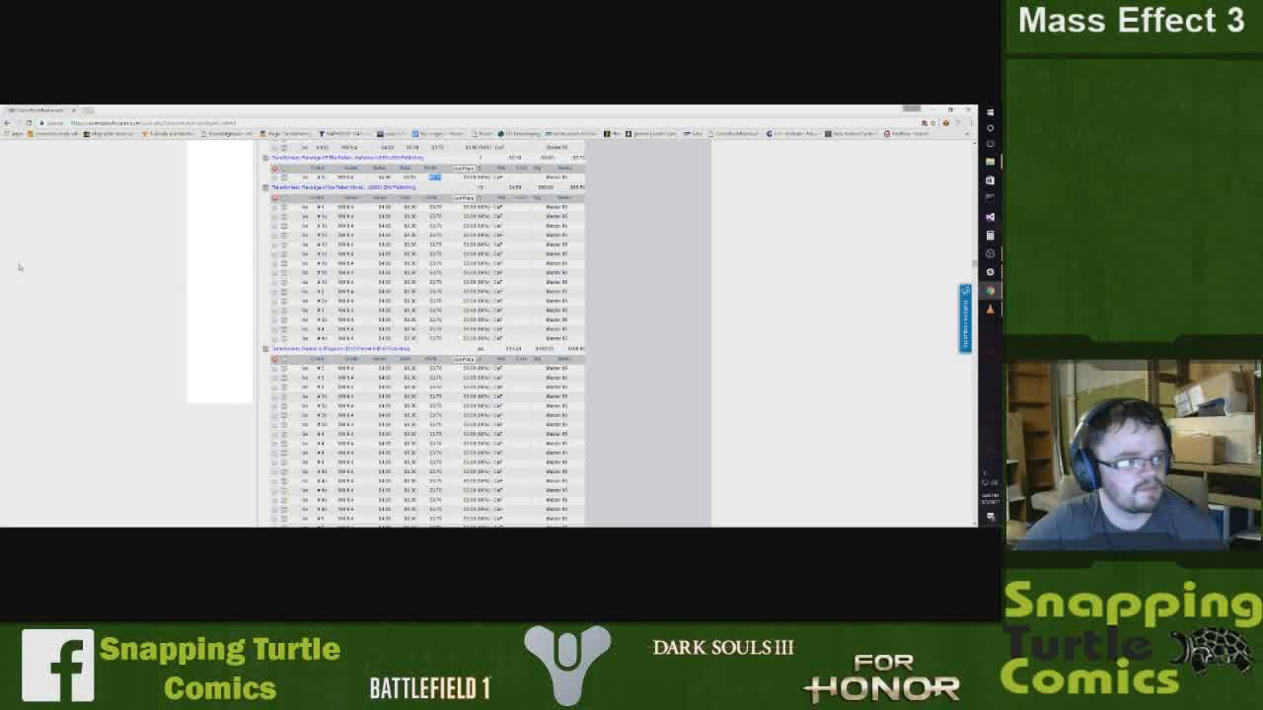
{"action": "left_click", "coordinate": [132, 276]}
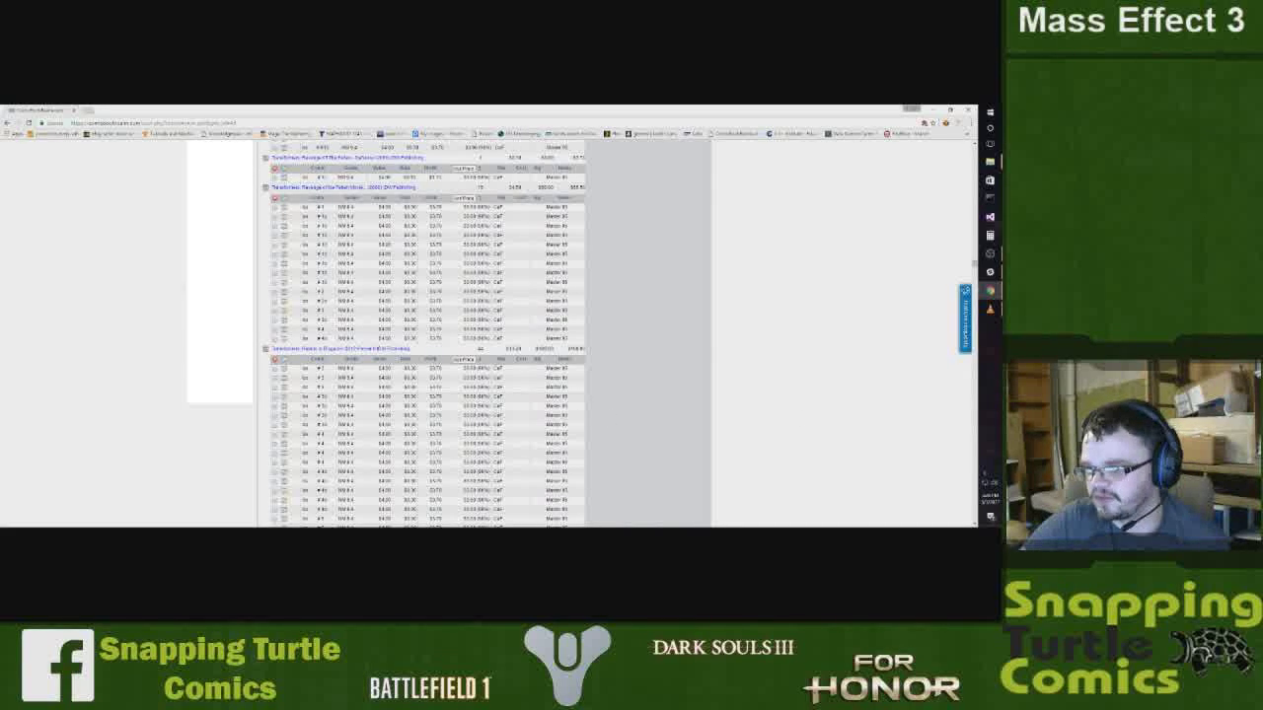
Switch to the media player showing the dog video
{"action": "left_click", "coordinate": [990, 254]}
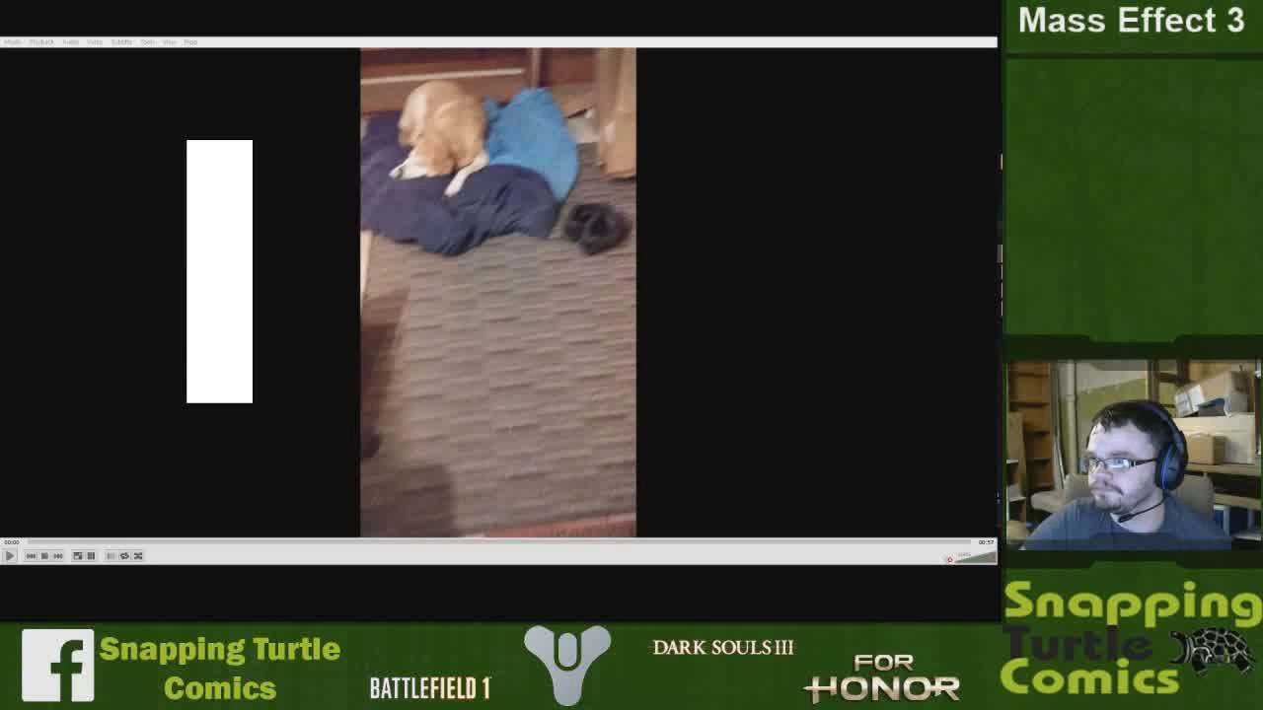